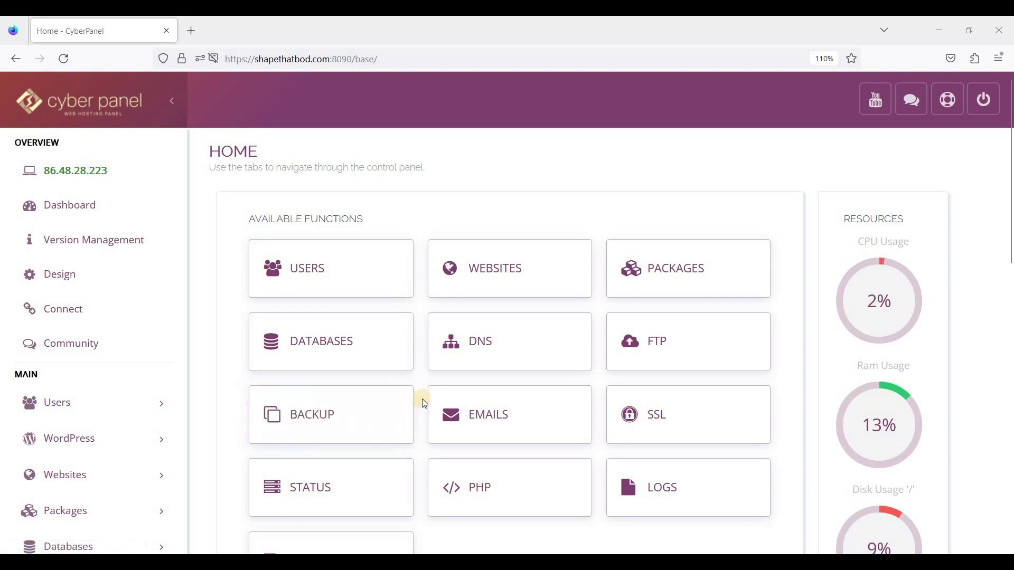
On the Backup page, select nexwptest.cyou as the website and Home as the destination
{"action": "scroll", "coordinate": [422, 398], "scroll_direction": "down", "scroll_amount": 2}
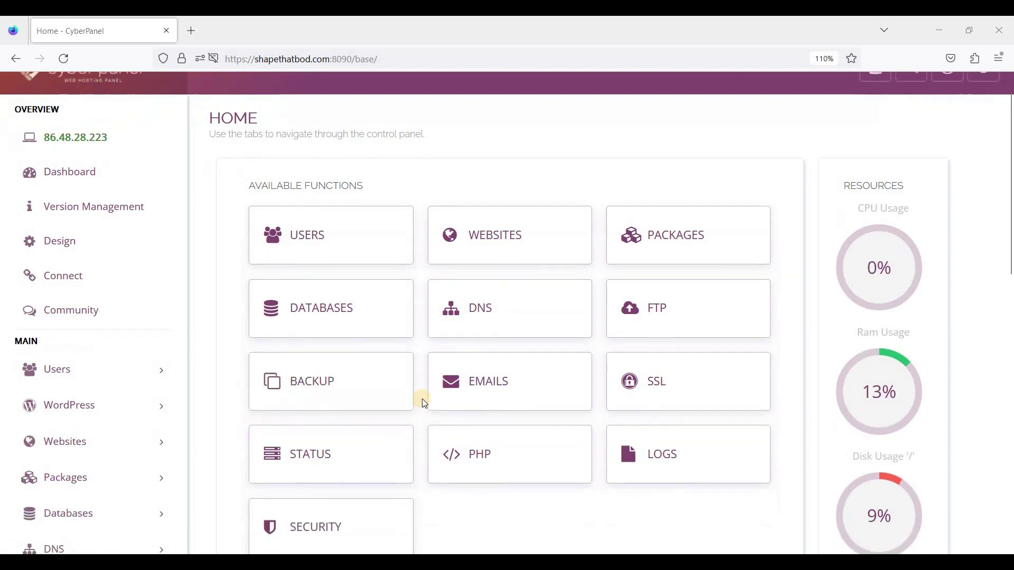
{"action": "scroll", "coordinate": [423, 398], "scroll_direction": "up", "scroll_amount": 2}
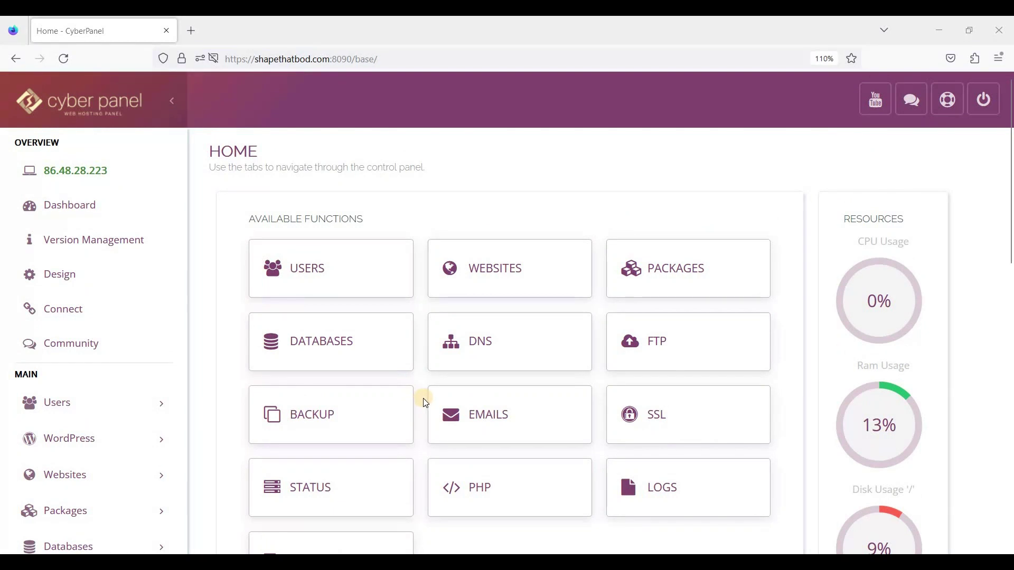
{"action": "left_click", "coordinate": [335, 415]}
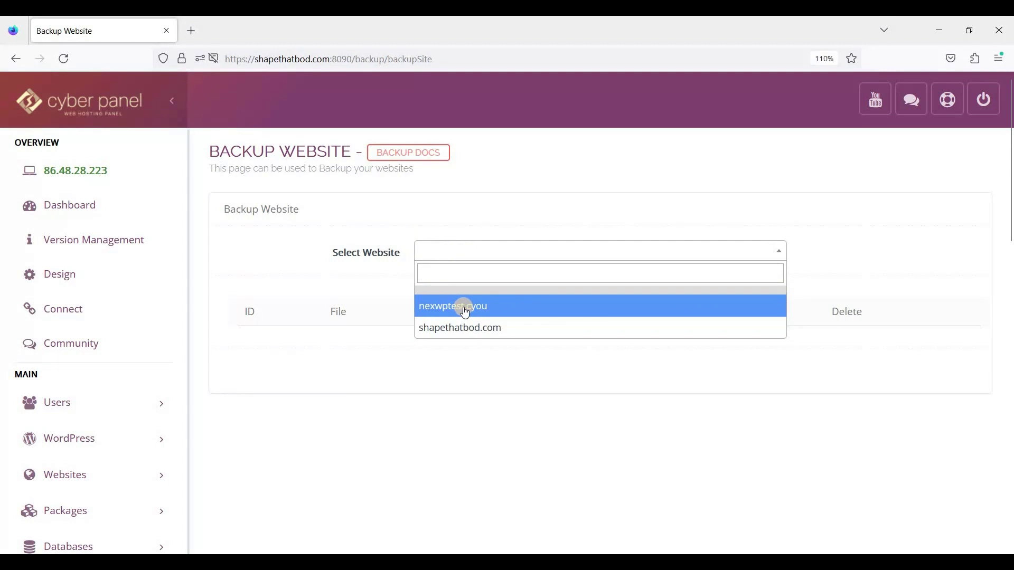
{"action": "left_click", "coordinate": [465, 311]}
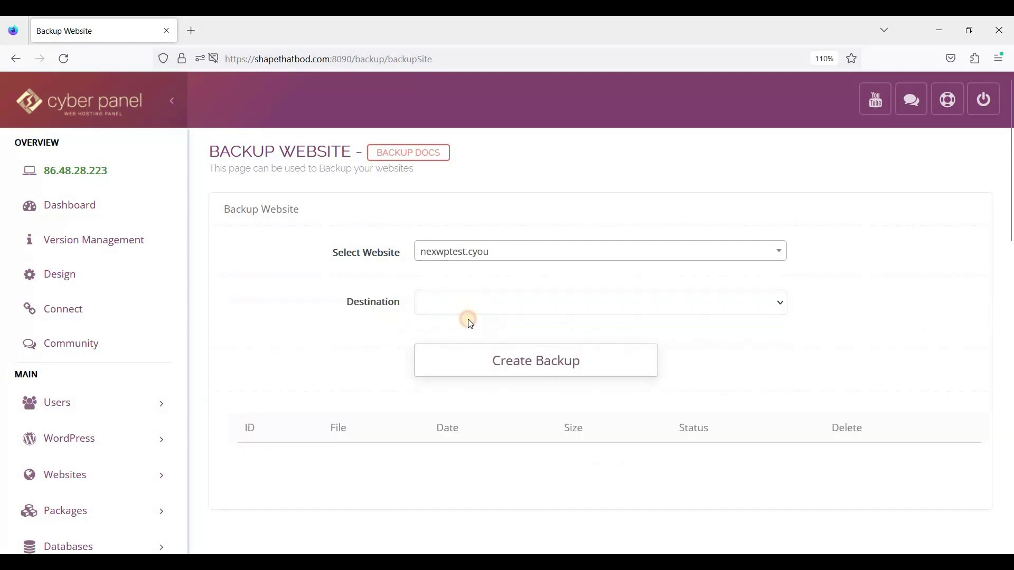
{"action": "left_click", "coordinate": [469, 309]}
{"action": "left_click", "coordinate": [418, 328]}
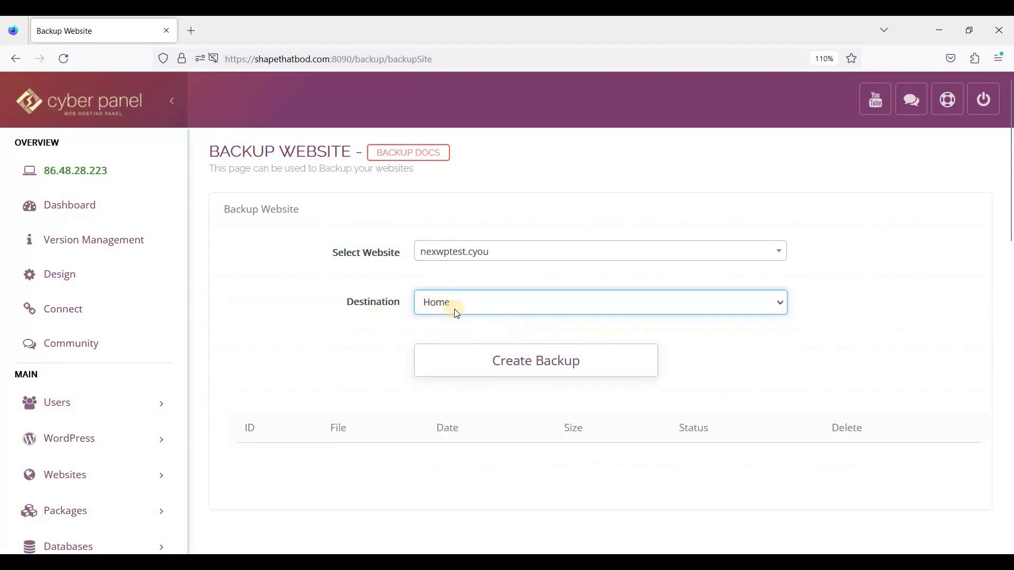
Create the backup and wait until the 92MB file shows Completed
{"action": "left_click", "coordinate": [532, 373]}
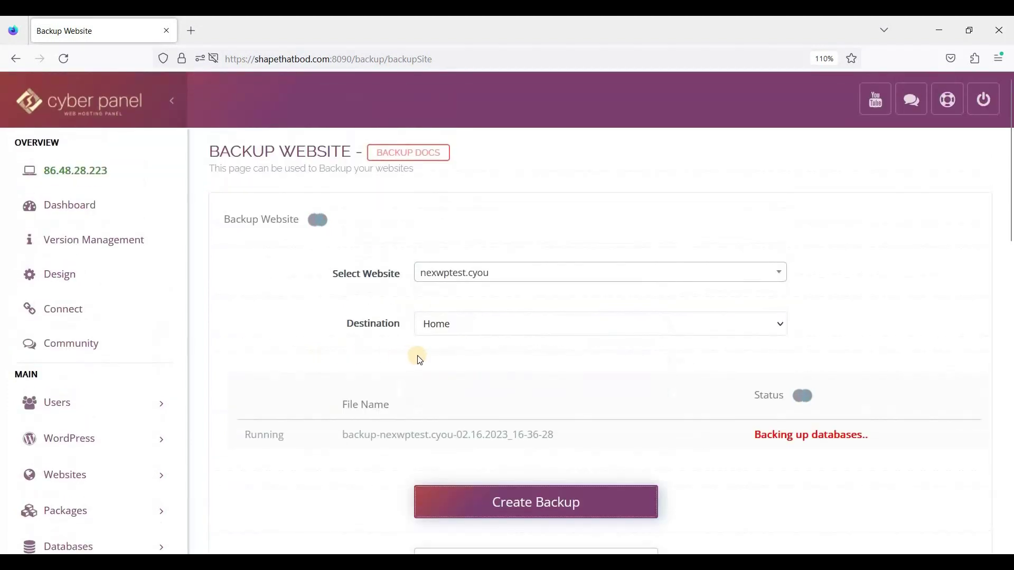
{"action": "scroll", "coordinate": [380, 366], "scroll_direction": "down", "scroll_amount": 3}
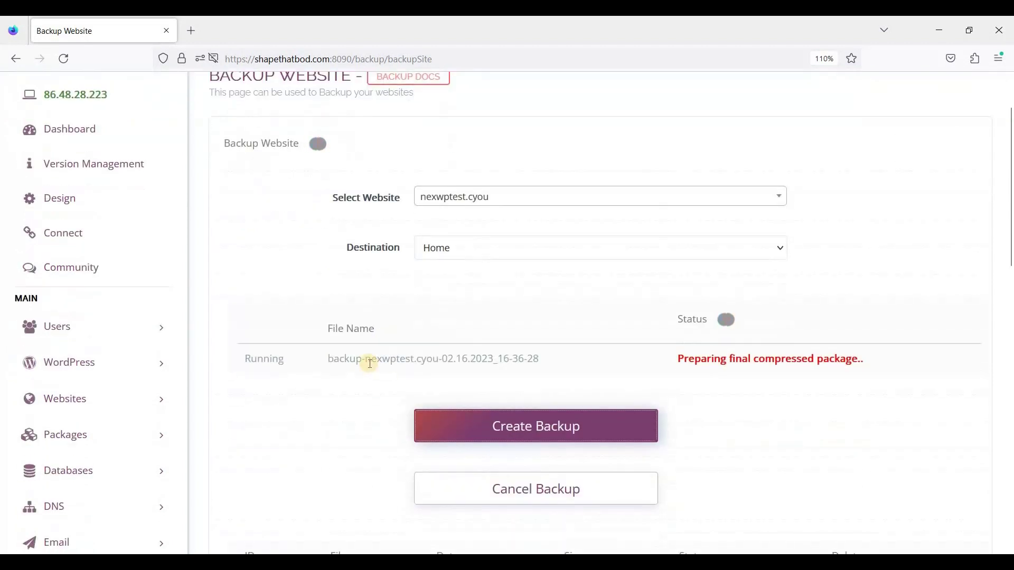
{"action": "scroll", "coordinate": [367, 361], "scroll_direction": "down", "scroll_amount": 3}
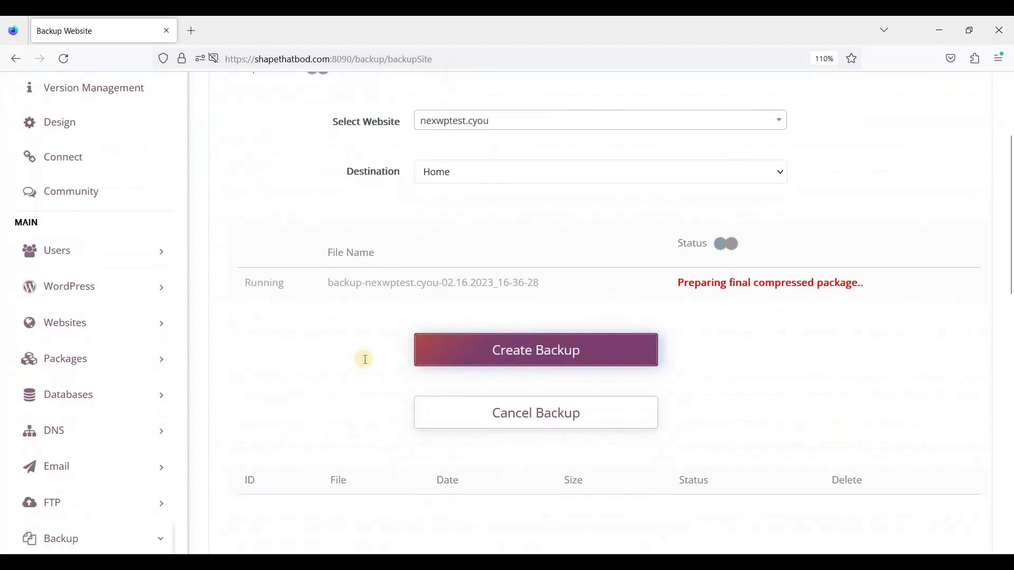
{"action": "scroll", "coordinate": [365, 359], "scroll_direction": "up", "scroll_amount": 3}
{"action": "scroll", "coordinate": [365, 360], "scroll_direction": "down", "scroll_amount": 3}
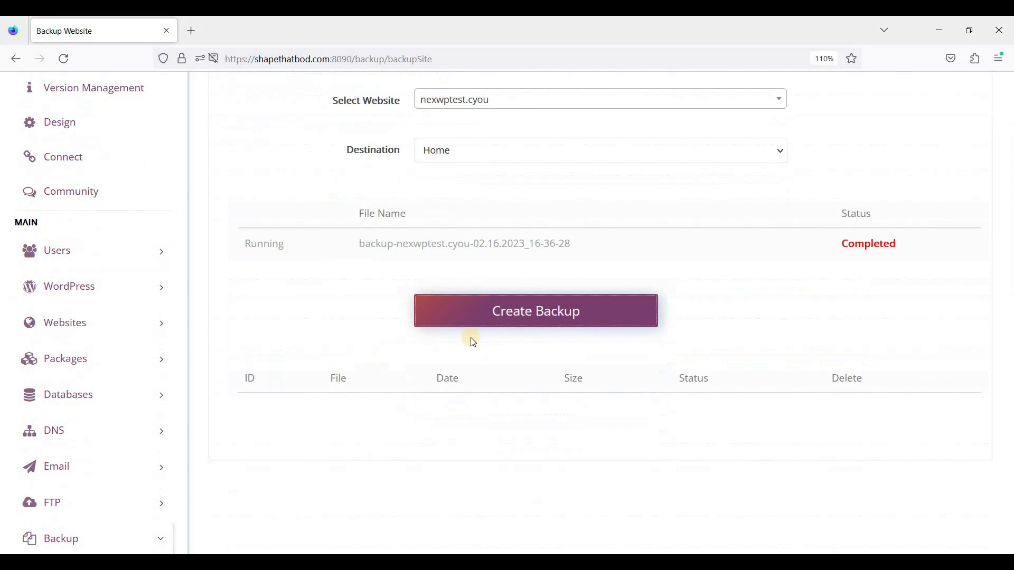
{"action": "scroll", "coordinate": [411, 359], "scroll_direction": "down", "scroll_amount": 2}
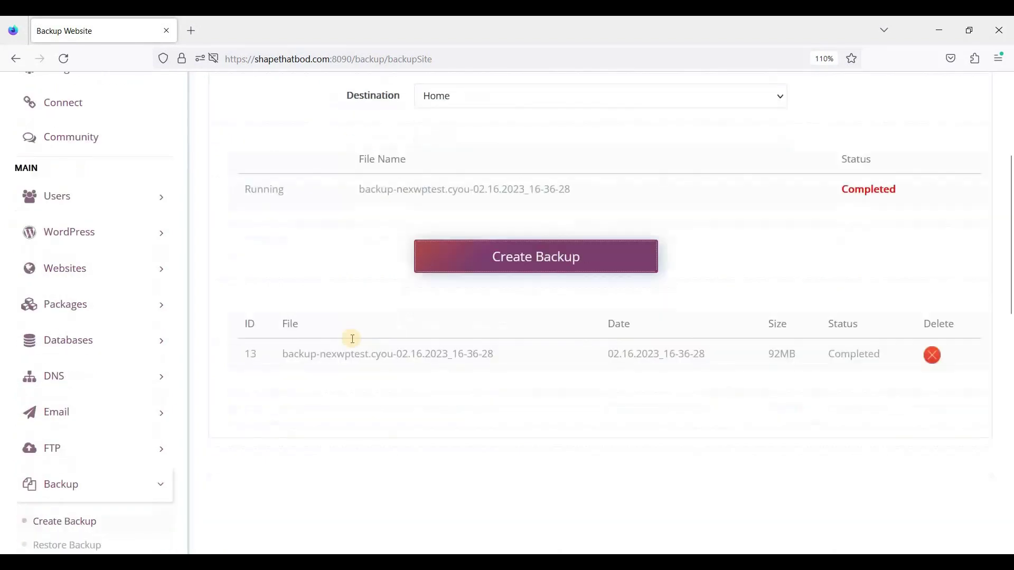
{"action": "scroll", "coordinate": [351, 334], "scroll_direction": "down", "scroll_amount": 1}
{"action": "scroll", "coordinate": [222, 374], "scroll_direction": "down", "scroll_amount": 1}
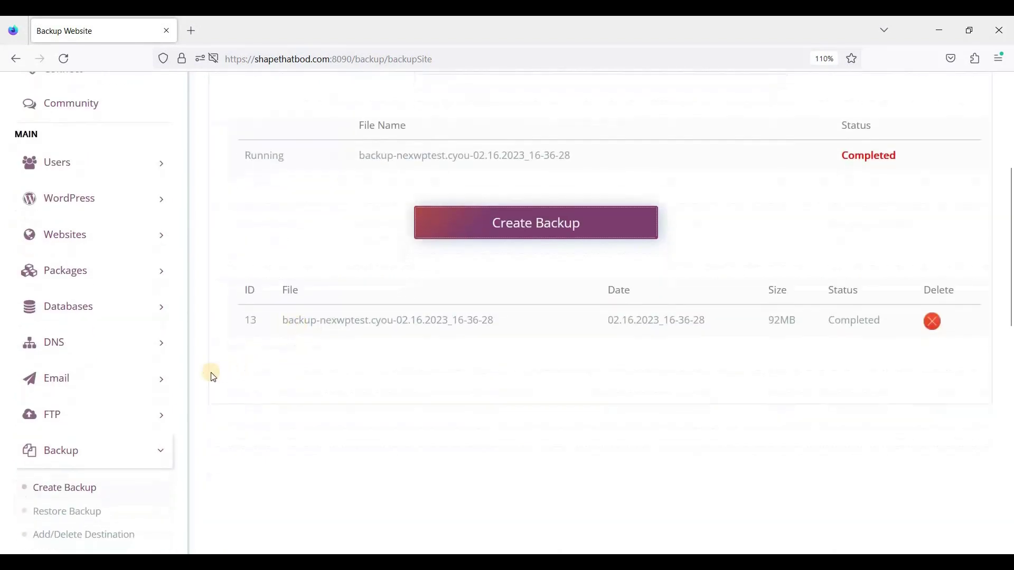
{"action": "scroll", "coordinate": [206, 377], "scroll_direction": "down", "scroll_amount": 2}
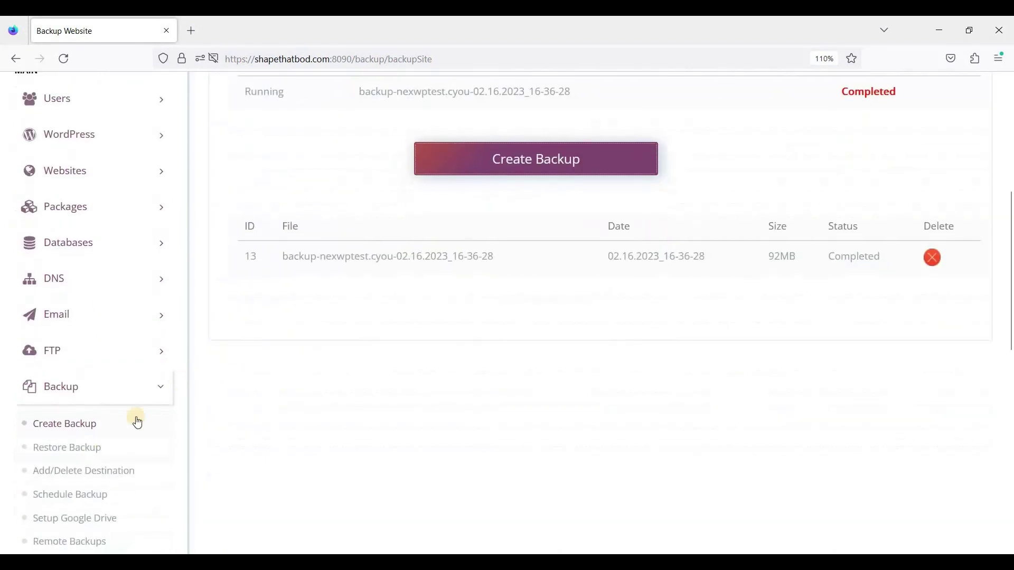
Open Backup > Restore Backup and find the Select Backup dropdown empty
{"action": "left_click", "coordinate": [79, 447]}
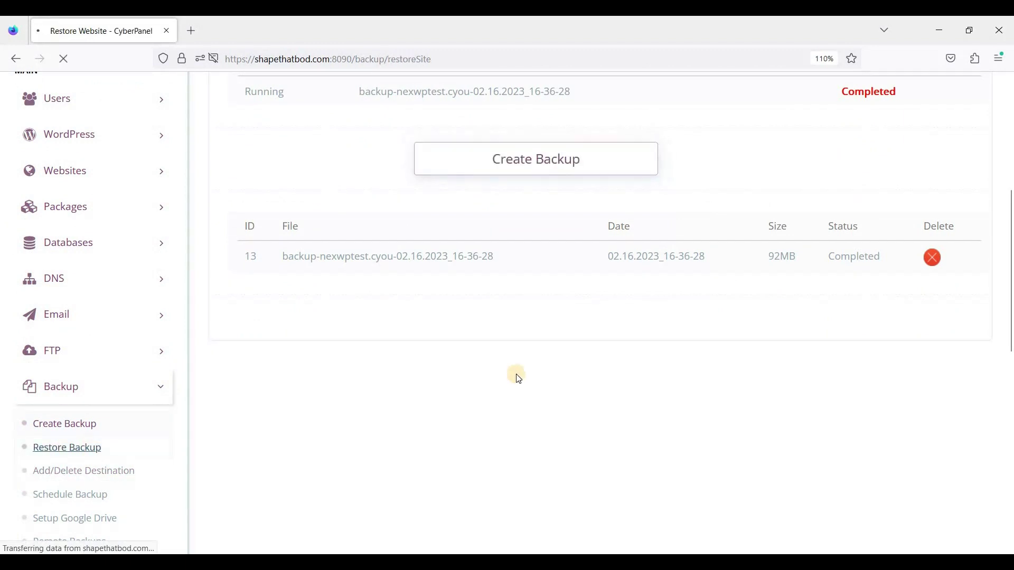
{"action": "left_click", "coordinate": [480, 256]}
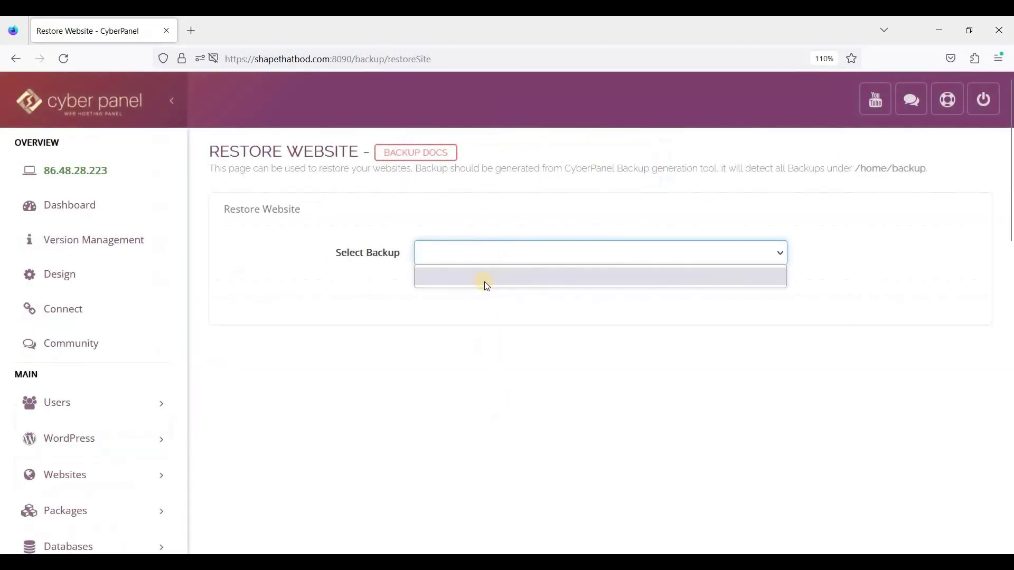
{"action": "left_click", "coordinate": [512, 280]}
{"action": "left_click", "coordinate": [507, 259]}
{"action": "left_click", "coordinate": [449, 266]}
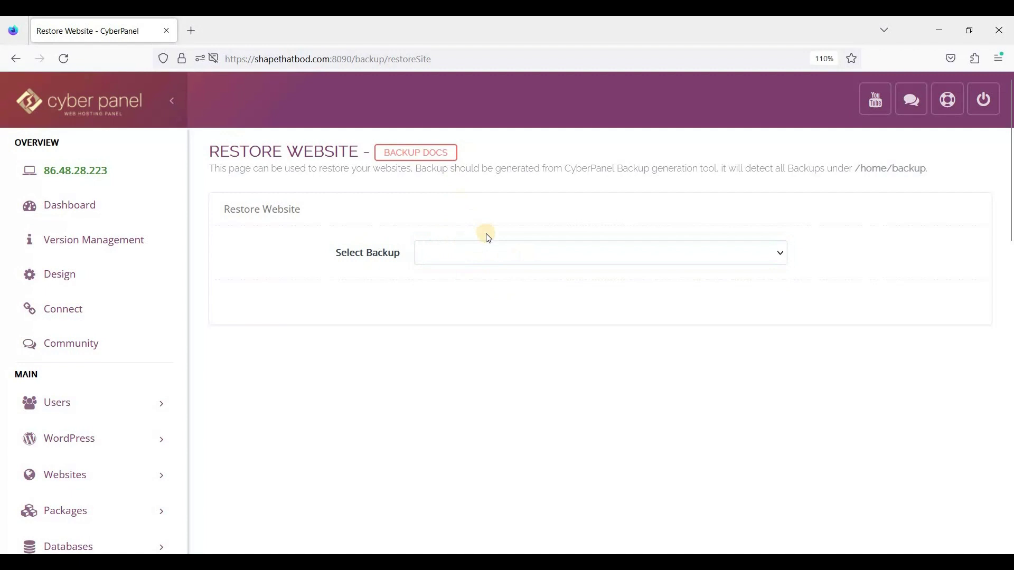
{"action": "left_click", "coordinate": [490, 247]}
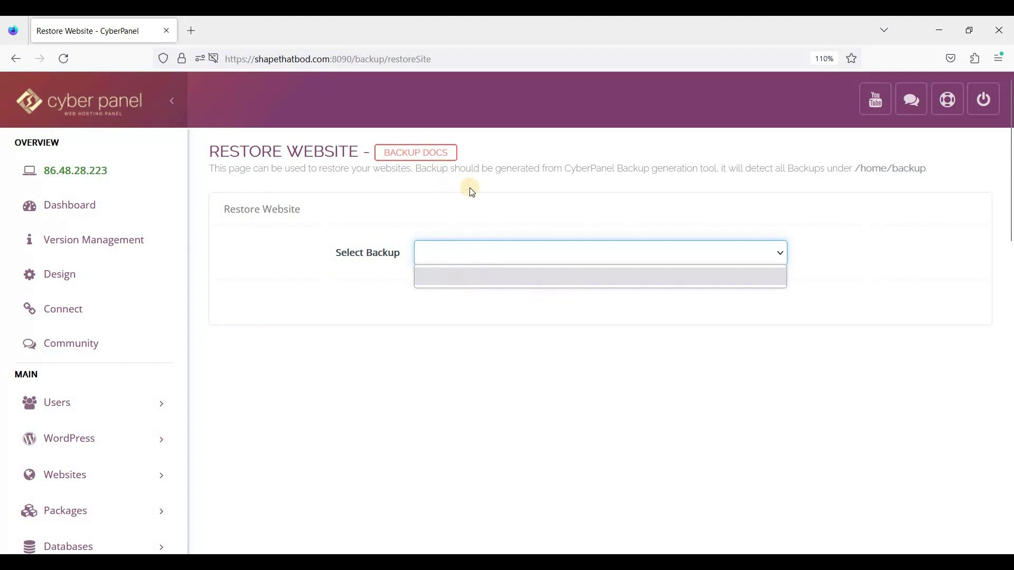
{"action": "left_click", "coordinate": [482, 256]}
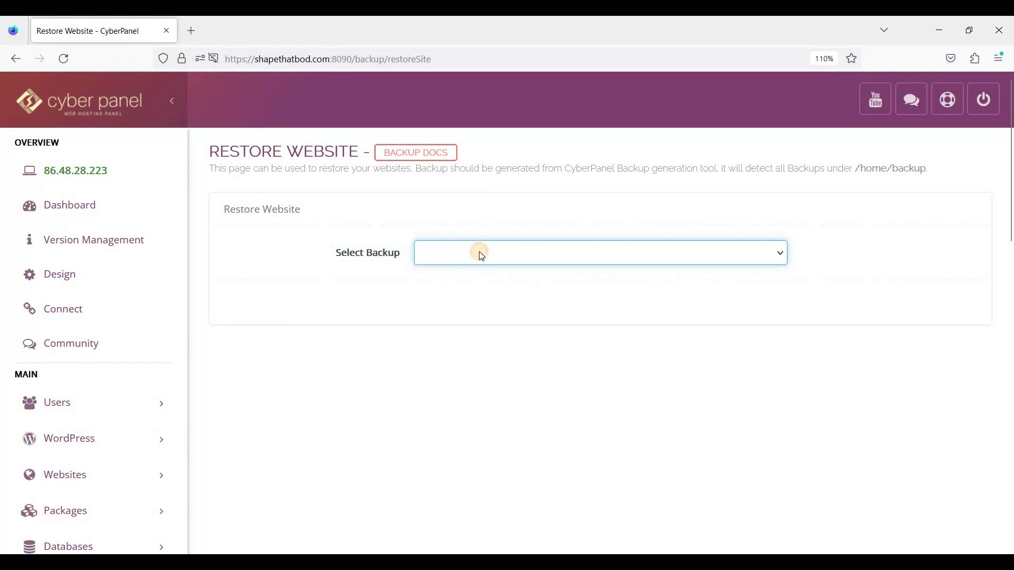
{"action": "left_click", "coordinate": [482, 256]}
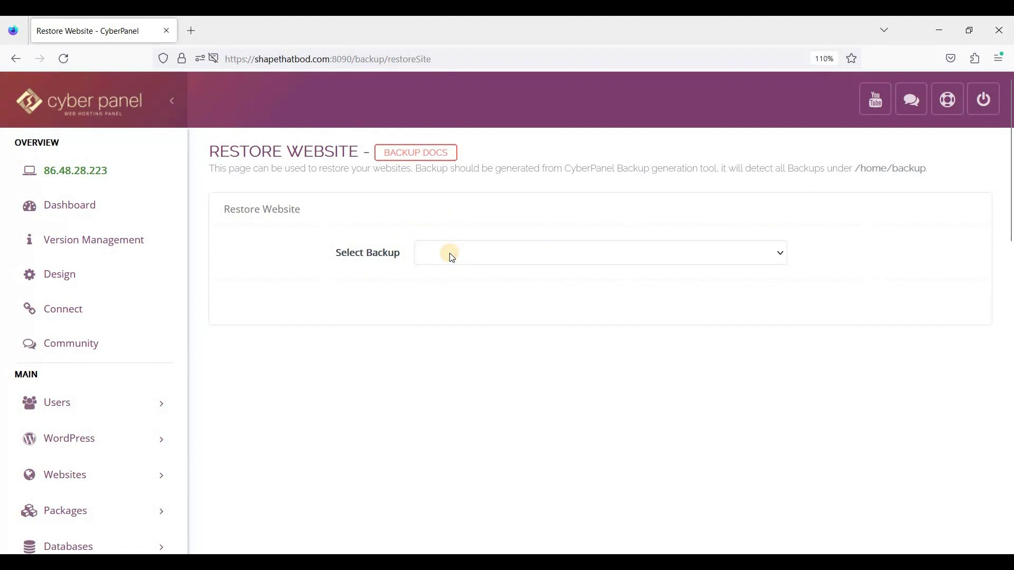
{"action": "left_click", "coordinate": [449, 253]}
{"action": "left_click", "coordinate": [390, 261]}
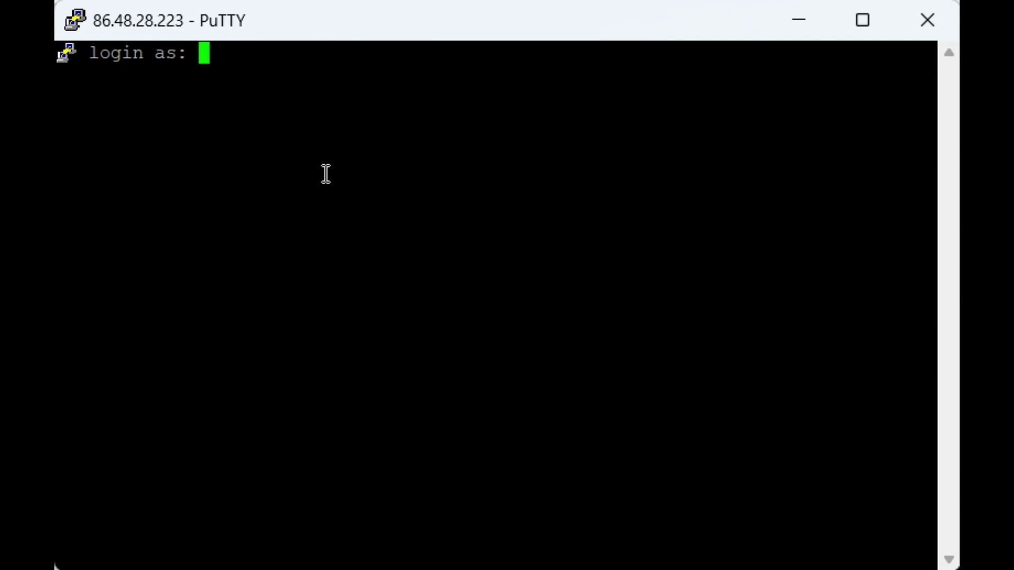
Log in to the server as root in PuTTY, pasting the password at the prompt
{"action": "type", "text": "root"}
{"action": "key", "text": "Return"}
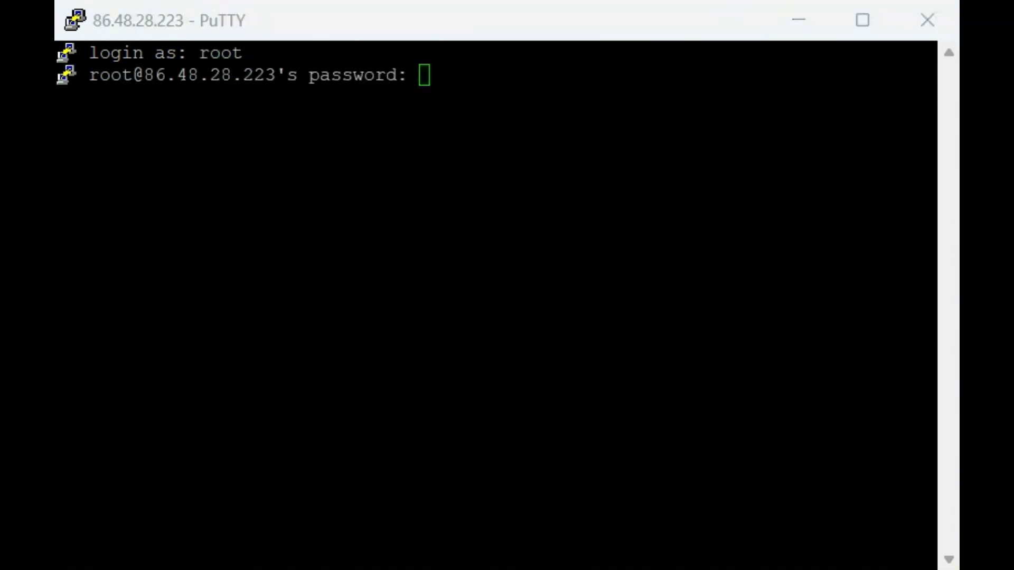
{"action": "left_click", "coordinate": [568, 274]}
{"action": "right_click", "coordinate": [571, 274]}
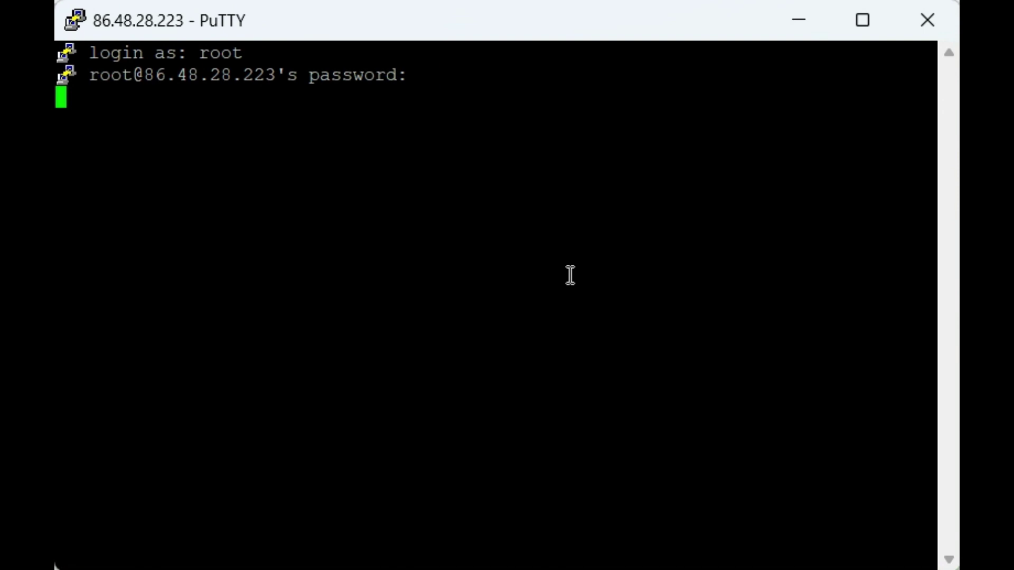
{"action": "scroll", "coordinate": [567, 363], "scroll_direction": "up", "scroll_amount": 8}
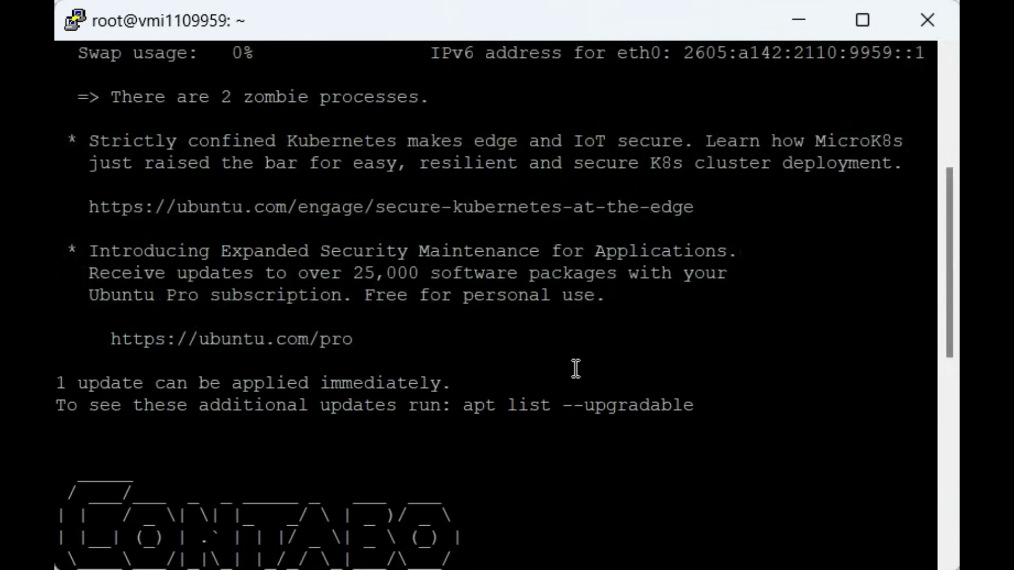
{"action": "scroll", "coordinate": [575, 367], "scroll_direction": "down", "scroll_amount": 4}
{"action": "scroll", "coordinate": [593, 387], "scroll_direction": "down", "scroll_amount": 4}
{"action": "scroll", "coordinate": [593, 385], "scroll_direction": "up", "scroll_amount": 4}
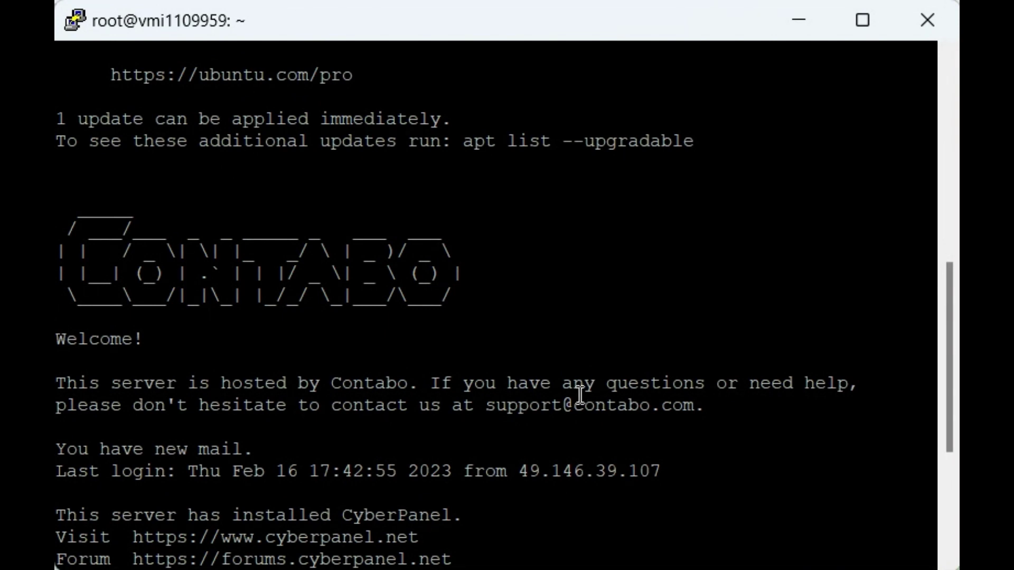
{"action": "scroll", "coordinate": [548, 367], "scroll_direction": "down", "scroll_amount": 4}
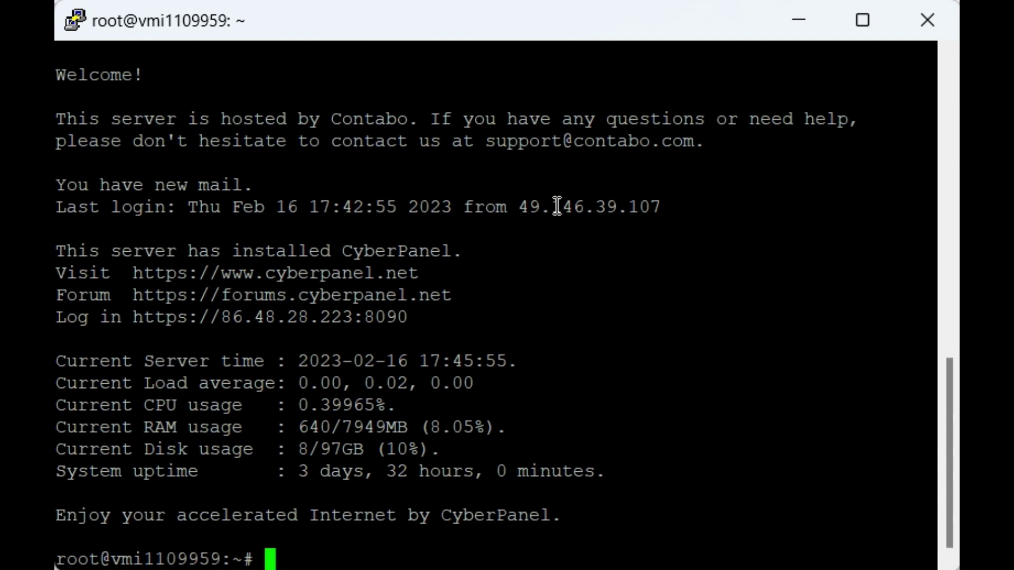
{"action": "scroll", "coordinate": [590, 339], "scroll_direction": "up", "scroll_amount": 4}
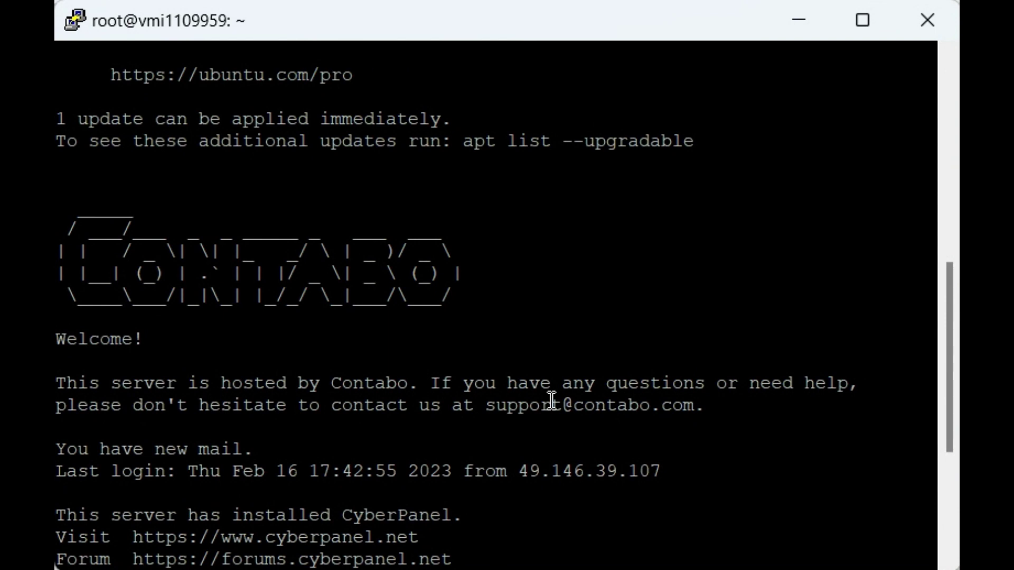
{"action": "scroll", "coordinate": [551, 401], "scroll_direction": "down", "scroll_amount": 4}
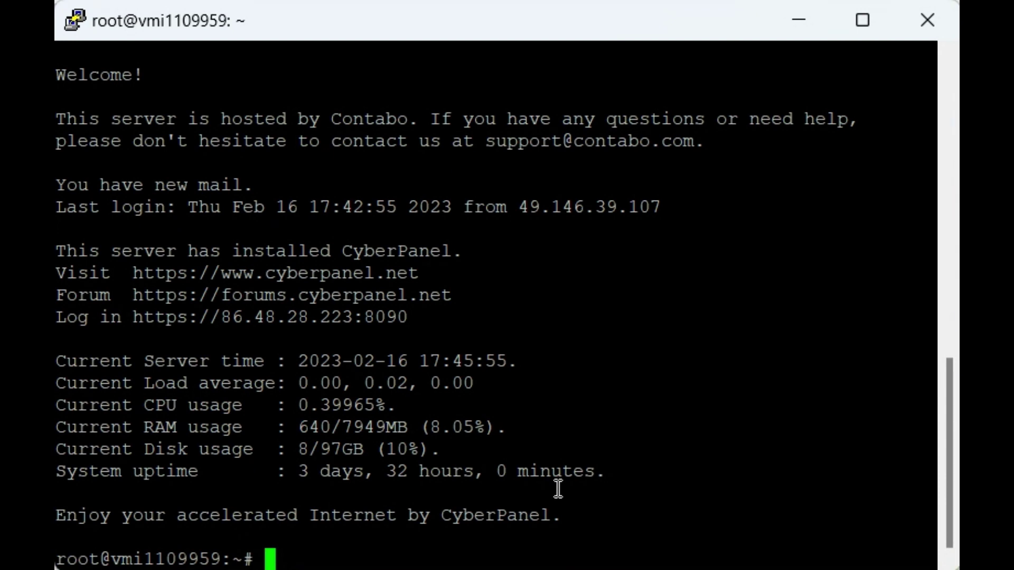
Change directory to /home/nexwptest.cyou/backup
{"action": "type", "text": "cd"}
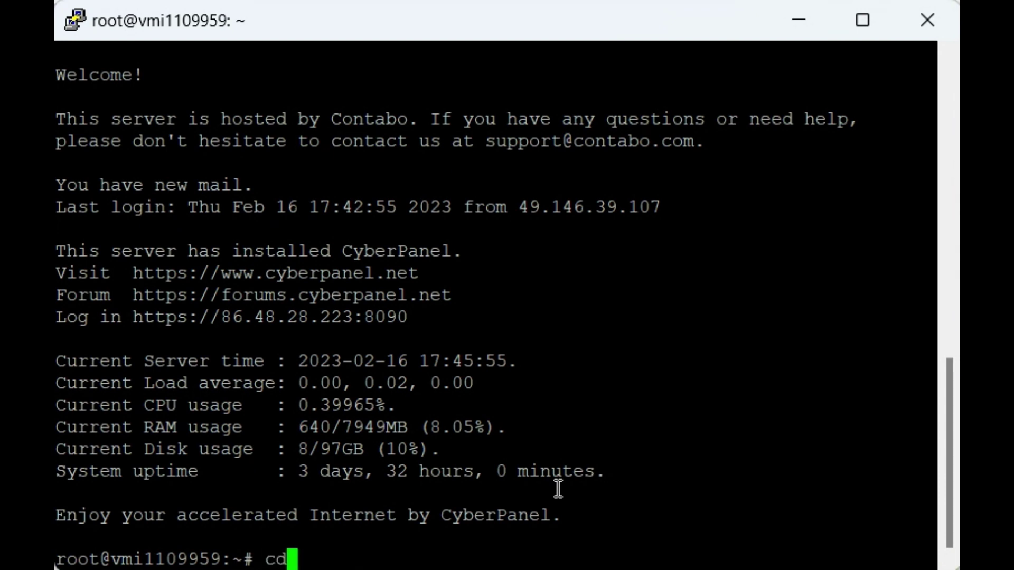
{"action": "type", "text": " /home/"}
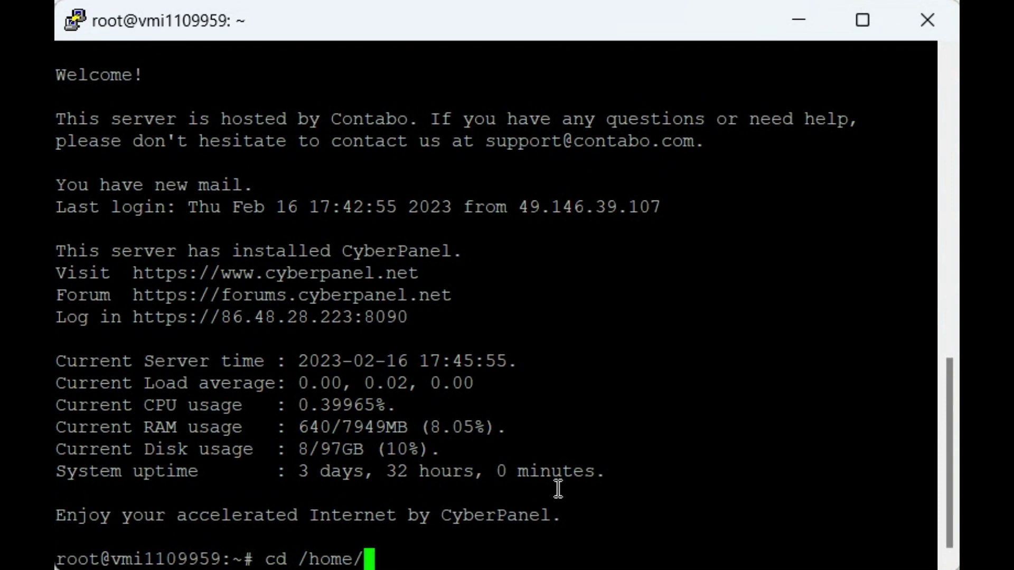
{"action": "type", "text": "new"}
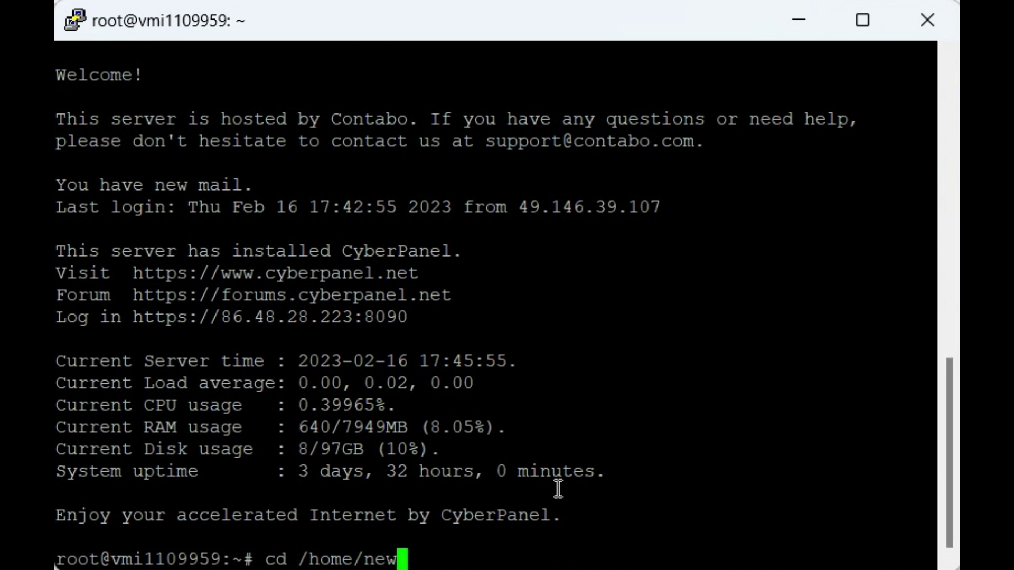
{"action": "type", "text": "a"}
{"action": "key", "text": "BackSpace"}
{"action": "key", "text": "BackSpace"}
{"action": "type", "text": "x"}
{"action": "type", "text": "2p"}
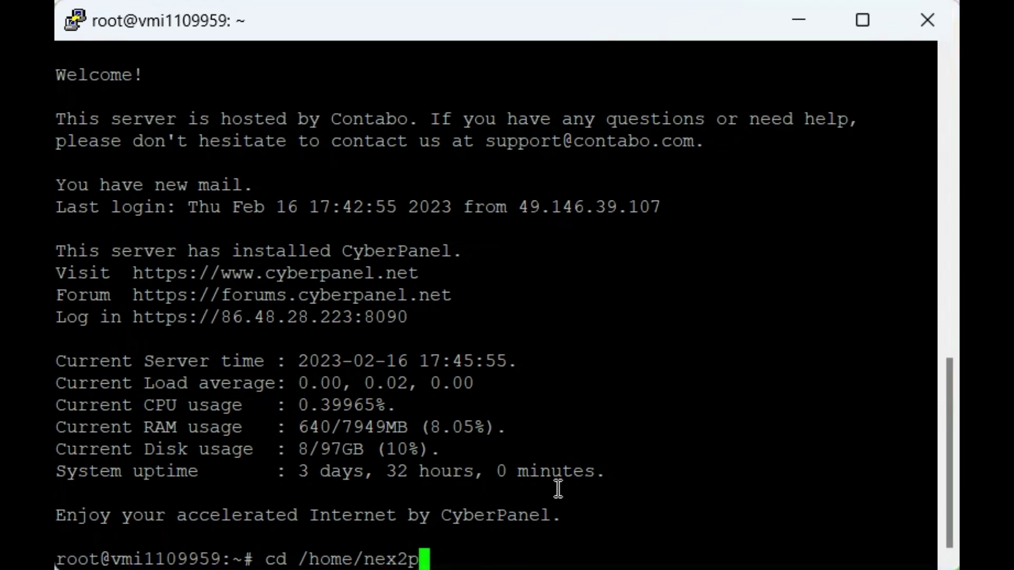
{"action": "key", "text": "BackSpace"}
{"action": "key", "text": "BackSpace"}
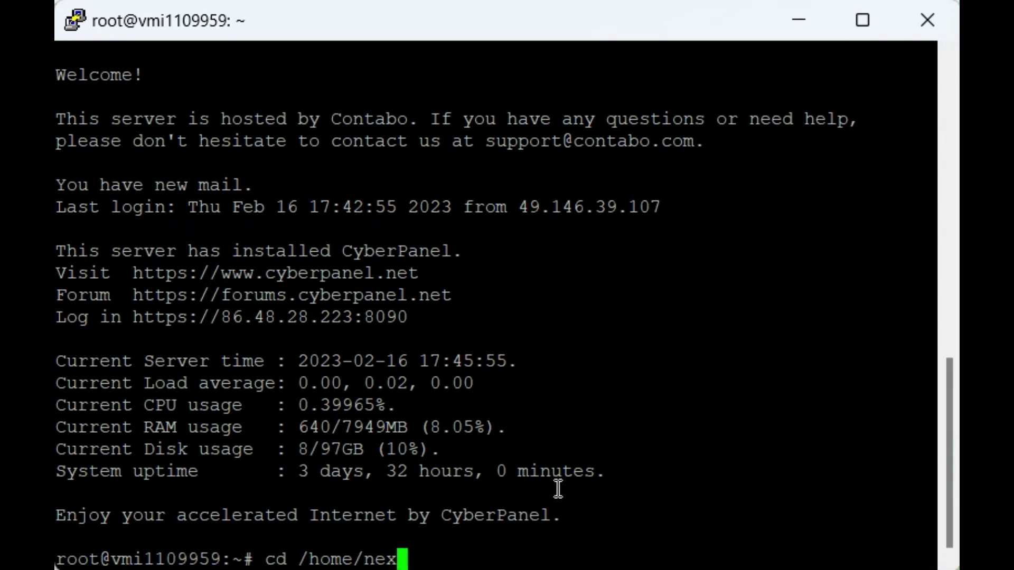
{"action": "type", "text": "wptest."}
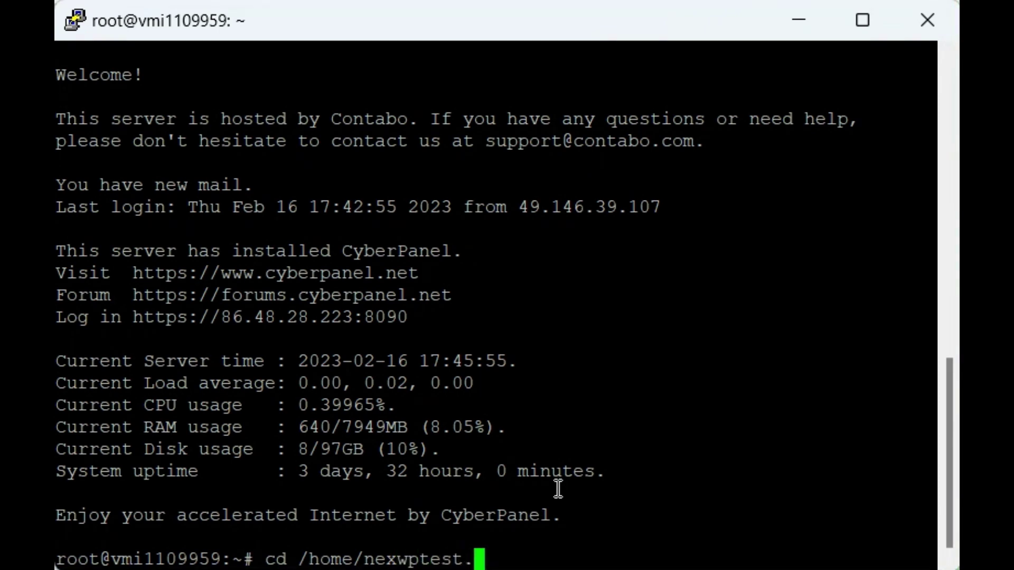
{"action": "type", "text": "cyou/"}
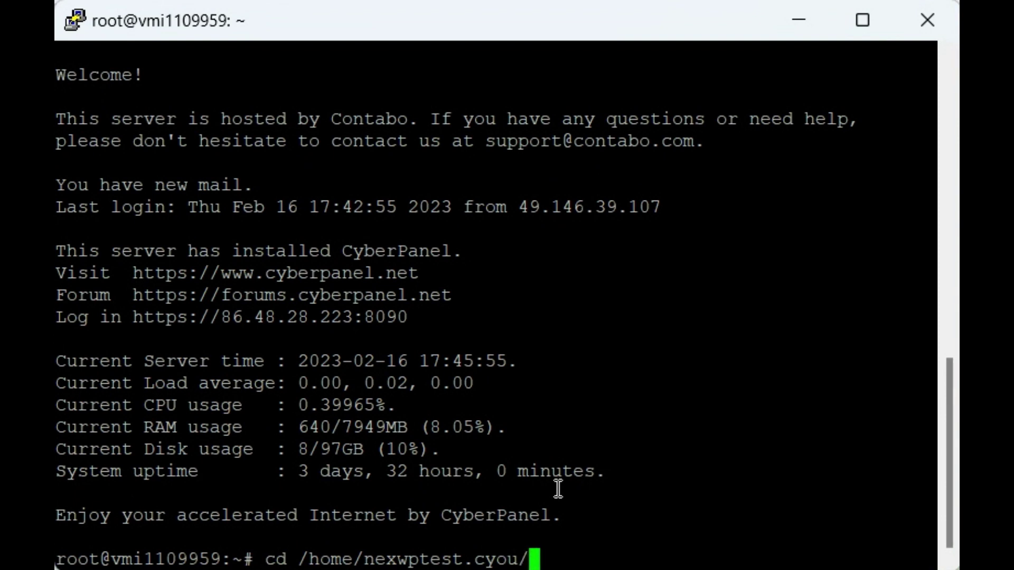
{"action": "type", "text": "backup"}
{"action": "key", "text": "Return"}
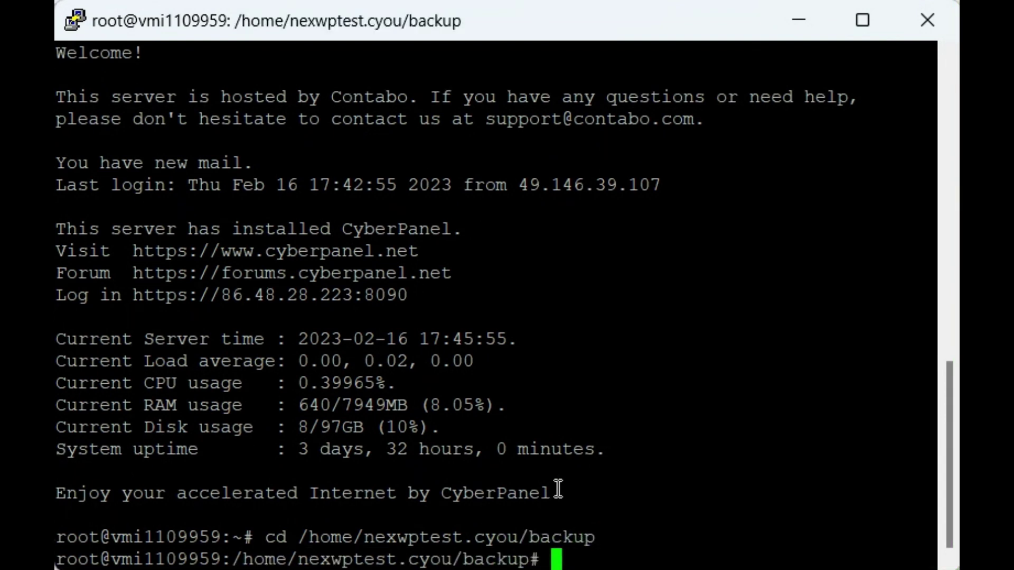
Move the backup archive into /home/backup with mv, pasting its file name
{"action": "type", "text": "m"}
{"action": "type", "text": "v"}
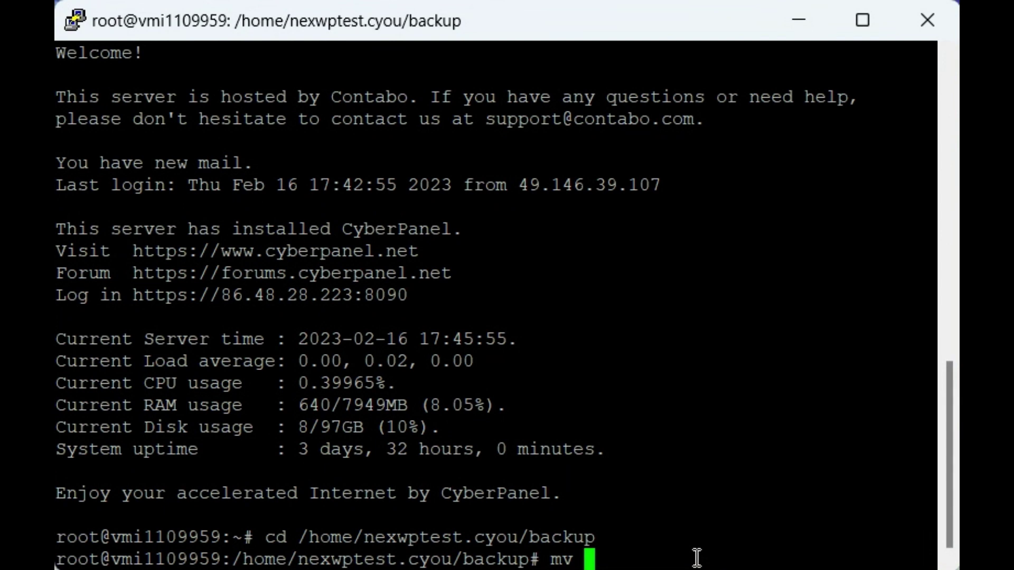
{"action": "right_click", "coordinate": [668, 557]}
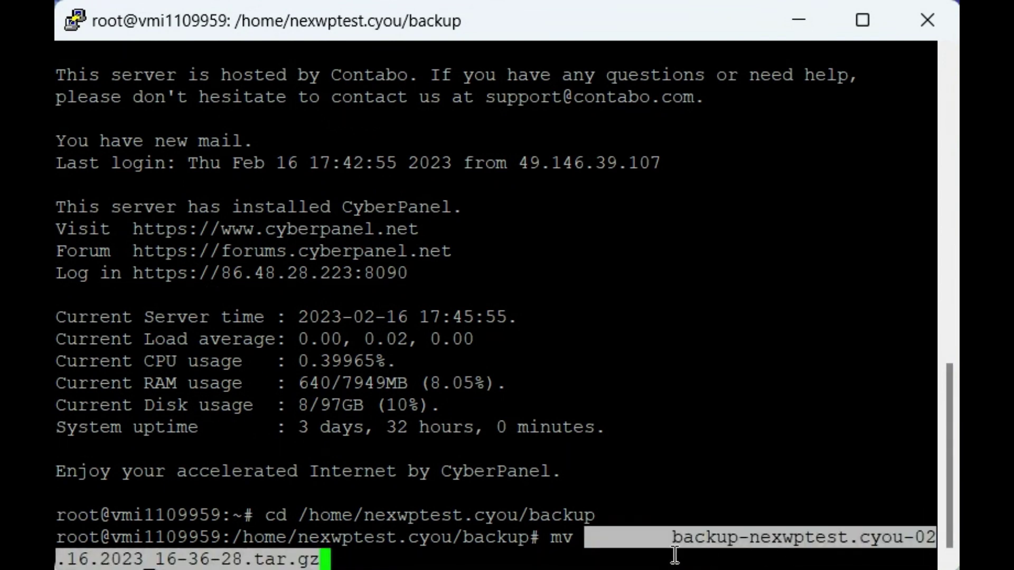
{"action": "type", "text": " /"}
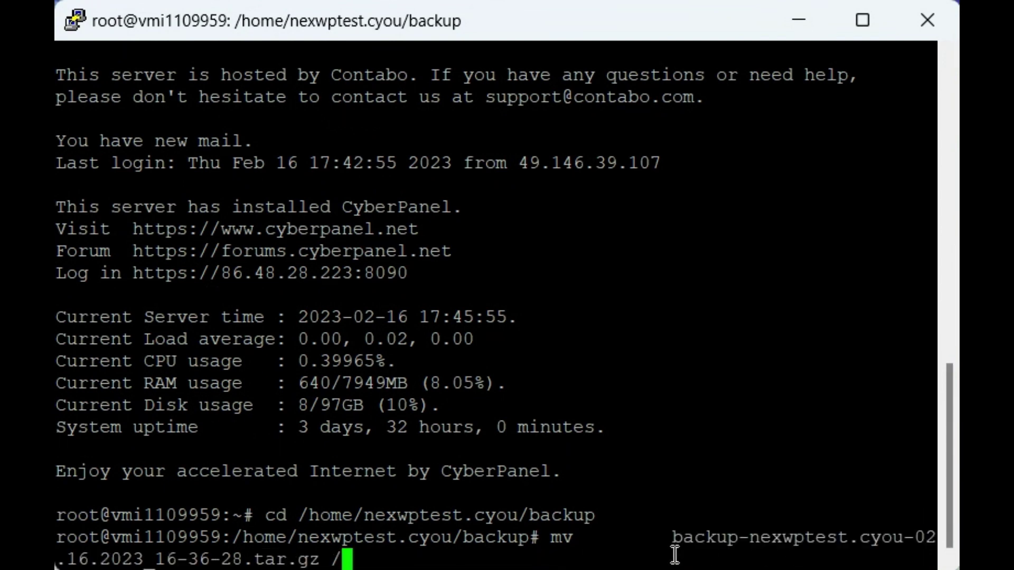
{"action": "type", "text": "home/"}
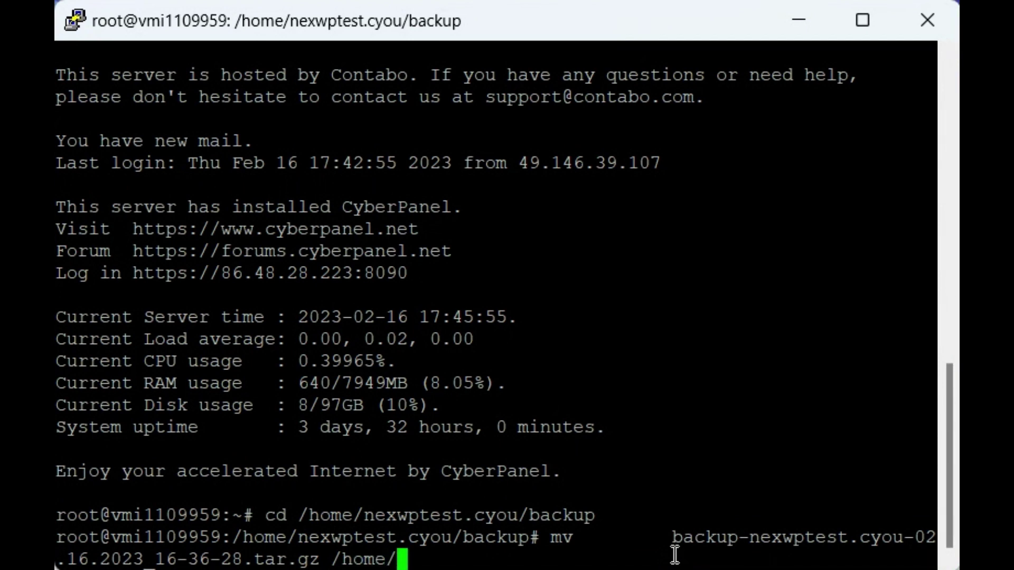
{"action": "type", "text": "backup"}
{"action": "key", "text": "Return"}
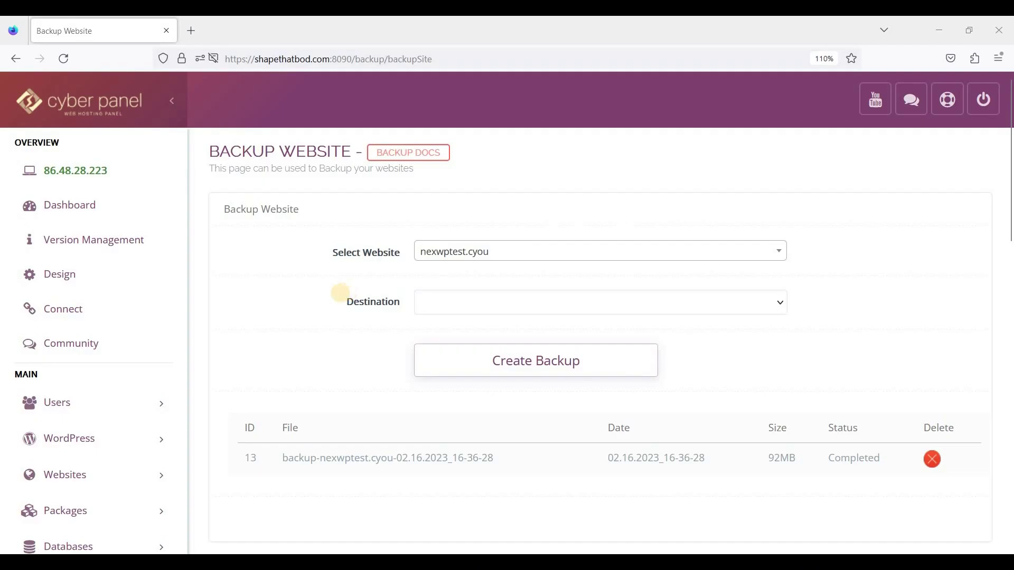
Scroll the sidebar down and choose Backup > Restore Backup
{"action": "scroll", "coordinate": [233, 351], "scroll_direction": "down", "scroll_amount": 2}
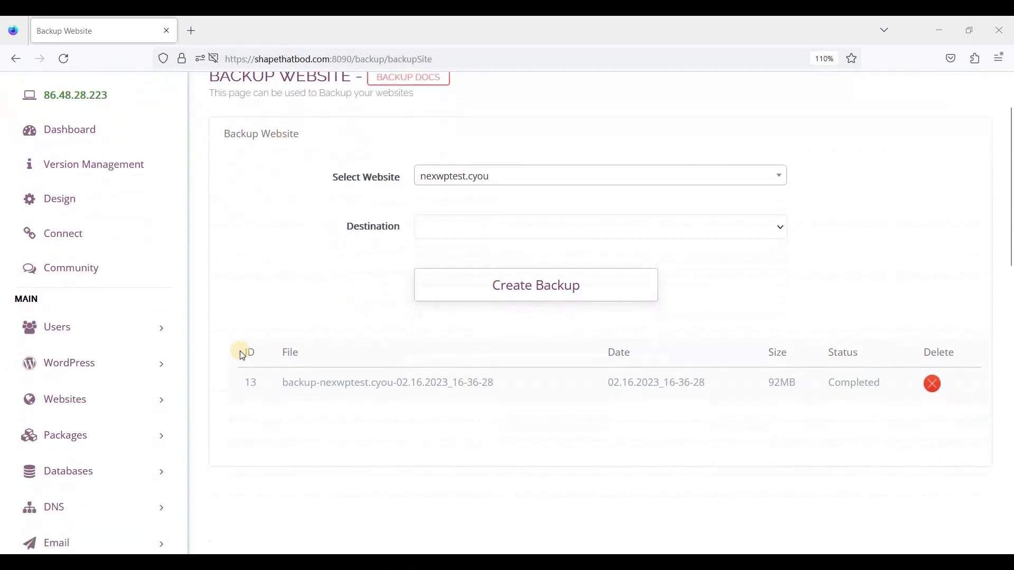
{"action": "scroll", "coordinate": [241, 342], "scroll_direction": "down", "scroll_amount": 2}
{"action": "scroll", "coordinate": [168, 433], "scroll_direction": "down", "scroll_amount": 2}
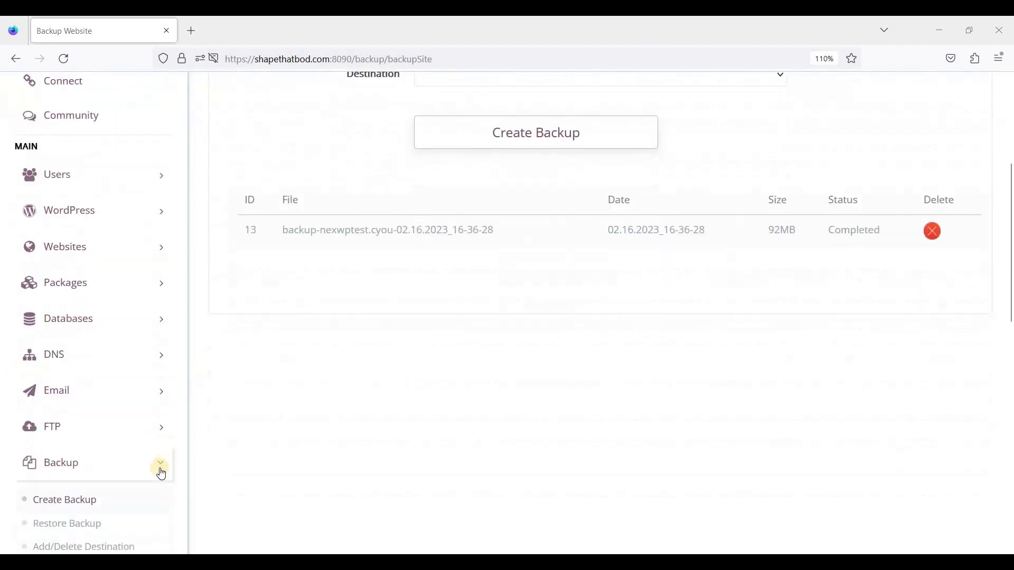
{"action": "scroll", "coordinate": [137, 432], "scroll_direction": "down", "scroll_amount": 2}
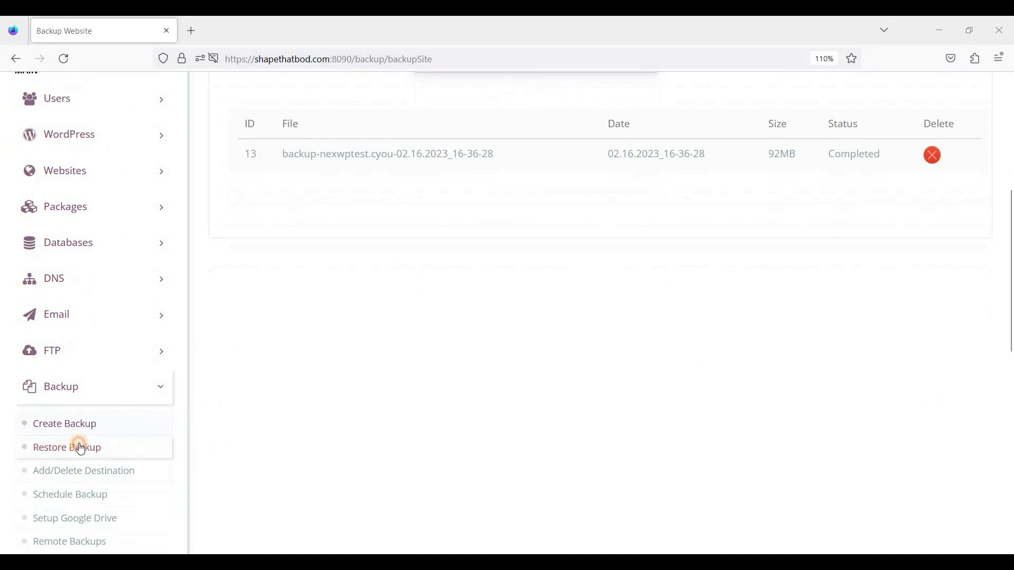
{"action": "left_click", "coordinate": [80, 449]}
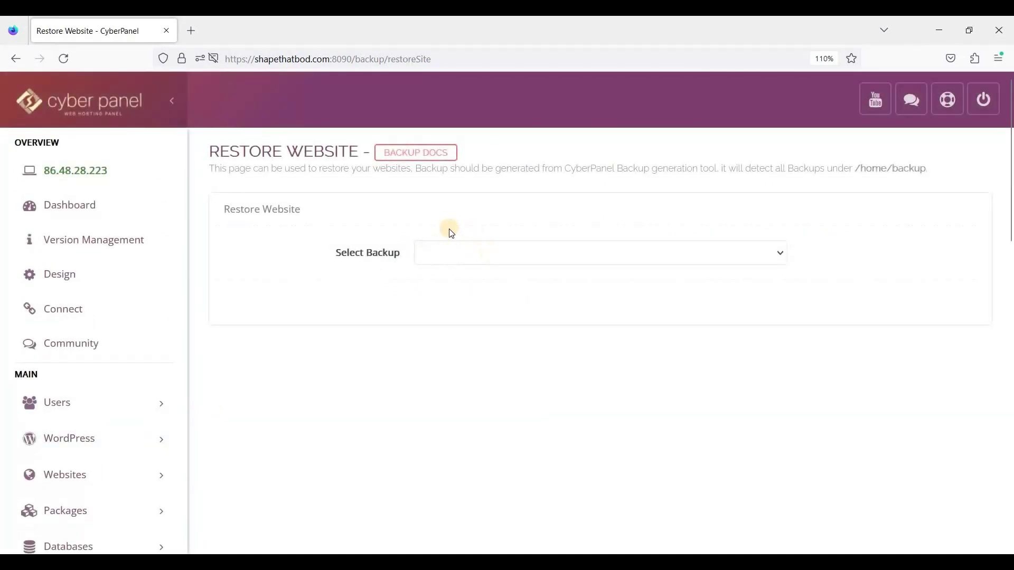
{"action": "left_click", "coordinate": [475, 256]}
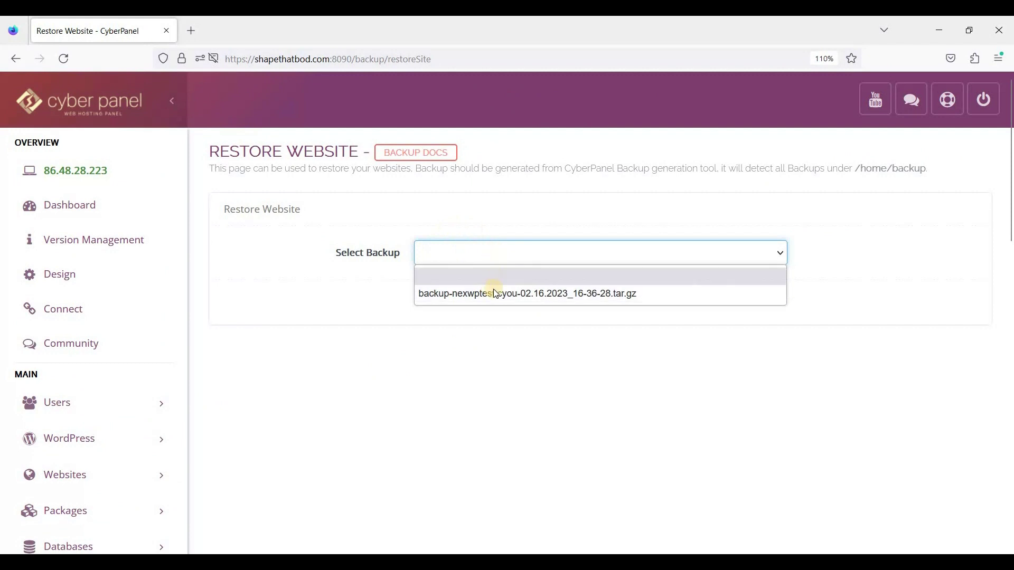
{"action": "left_click", "coordinate": [478, 293]}
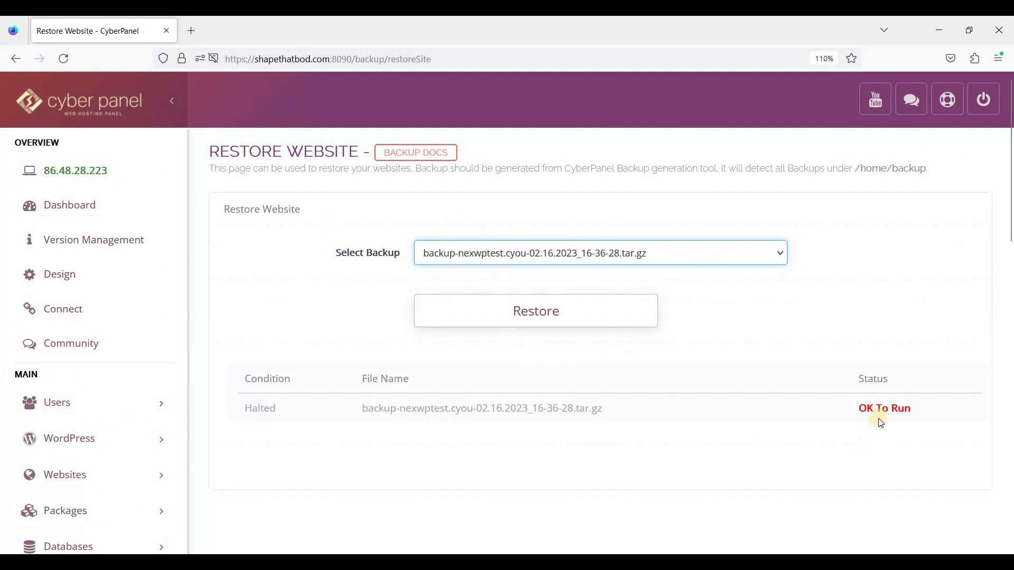
{"action": "left_click", "coordinate": [534, 316]}
{"action": "left_click", "coordinate": [484, 263]}
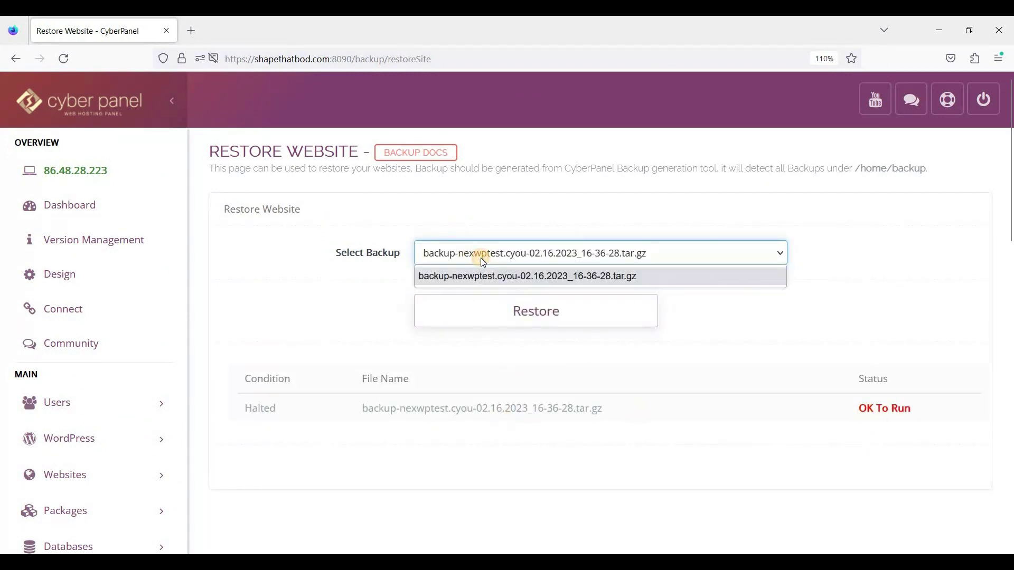
{"action": "left_click", "coordinate": [361, 280]}
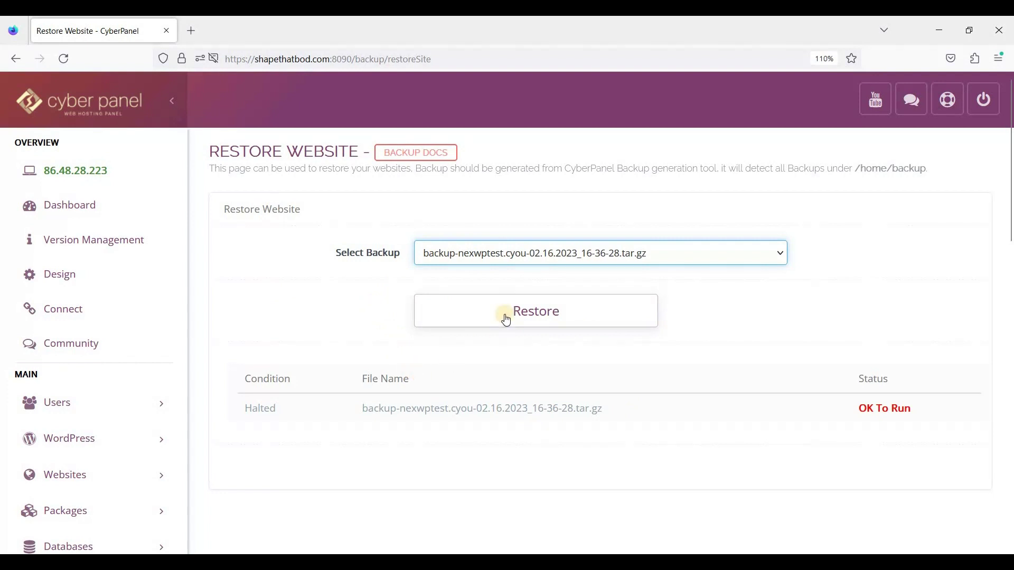
{"action": "left_click", "coordinate": [493, 257]}
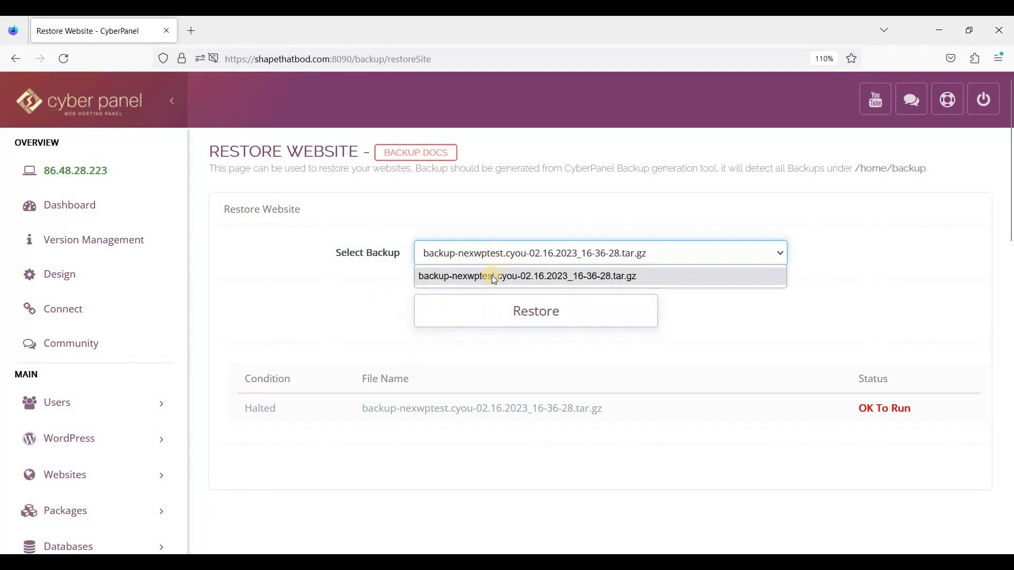
{"action": "left_click", "coordinate": [466, 255]}
{"action": "left_click", "coordinate": [472, 278]}
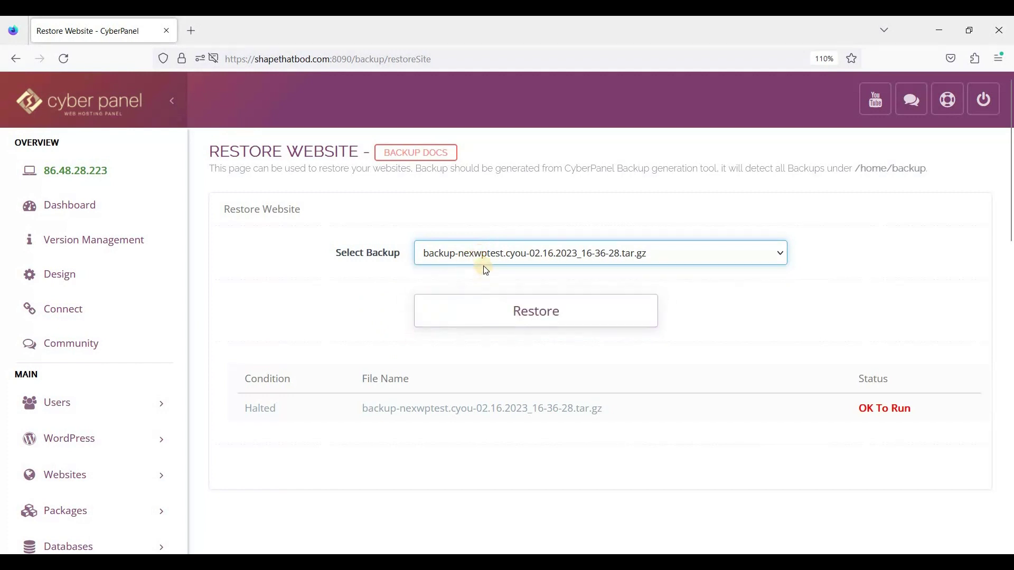
{"action": "left_click", "coordinate": [485, 269]}
{"action": "left_click", "coordinate": [541, 375]}
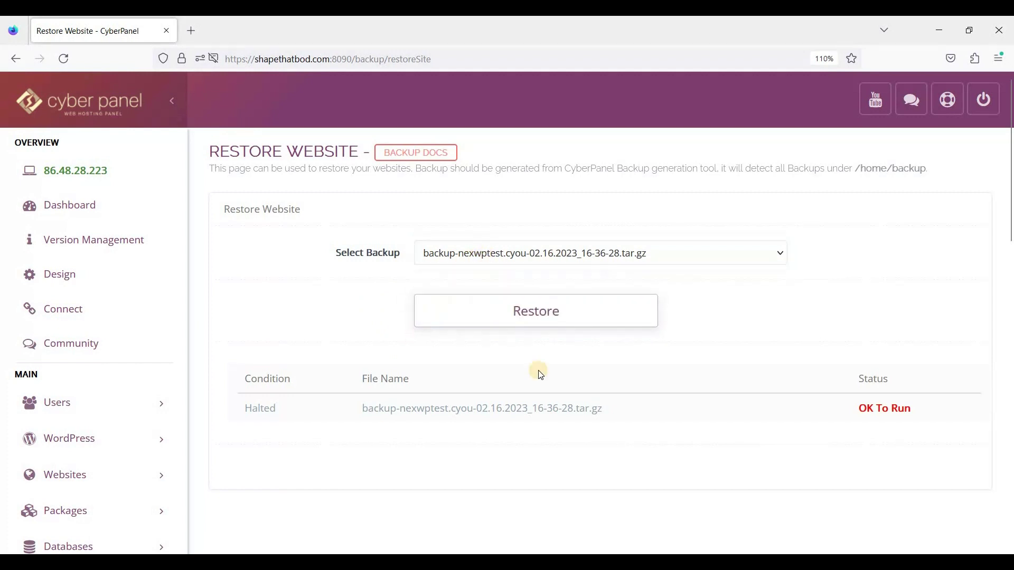
{"action": "scroll", "coordinate": [532, 372], "scroll_direction": "down", "scroll_amount": 3}
{"action": "scroll", "coordinate": [482, 293], "scroll_direction": "up", "scroll_amount": 3}
{"action": "left_click", "coordinate": [445, 254]}
{"action": "left_click", "coordinate": [446, 273]}
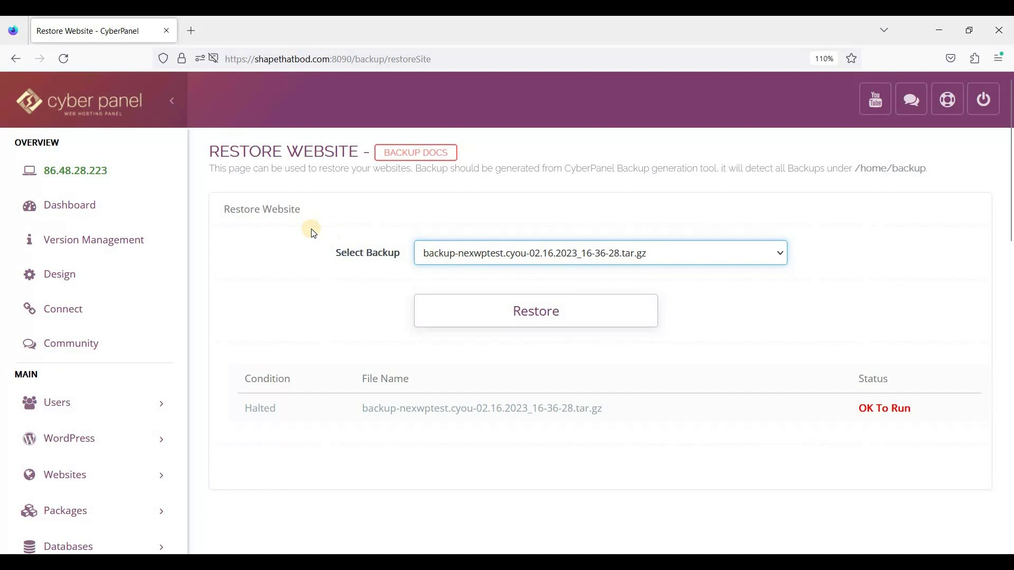
{"action": "scroll", "coordinate": [348, 251], "scroll_direction": "down", "scroll_amount": 5}
{"action": "scroll", "coordinate": [330, 253], "scroll_direction": "up", "scroll_amount": 5}
{"action": "left_click", "coordinate": [490, 255]}
{"action": "left_click", "coordinate": [319, 257]}
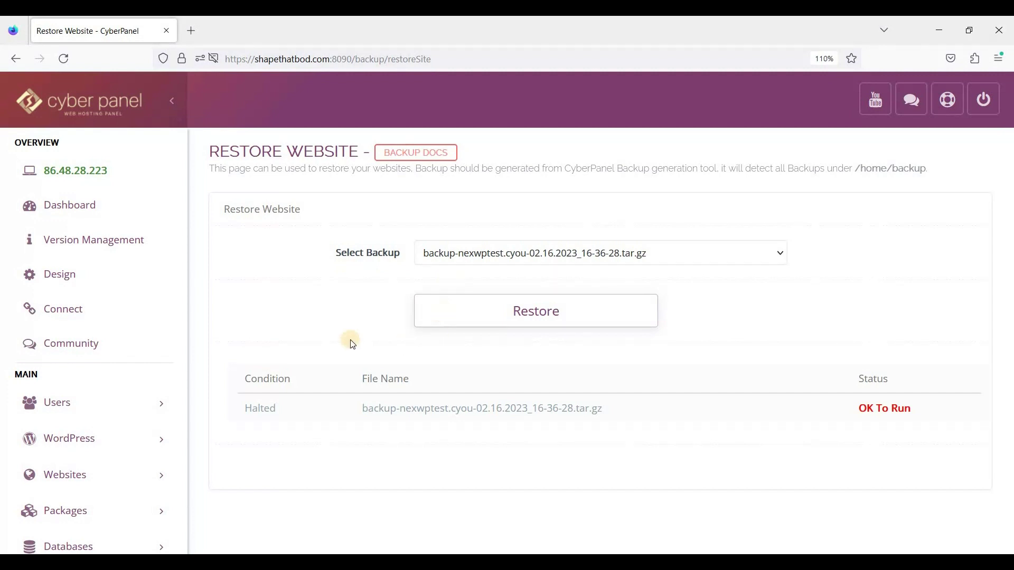
{"action": "scroll", "coordinate": [416, 393], "scroll_direction": "down", "scroll_amount": 2}
{"action": "scroll", "coordinate": [471, 343], "scroll_direction": "up", "scroll_amount": 2}
{"action": "scroll", "coordinate": [226, 356], "scroll_direction": "down", "scroll_amount": 4}
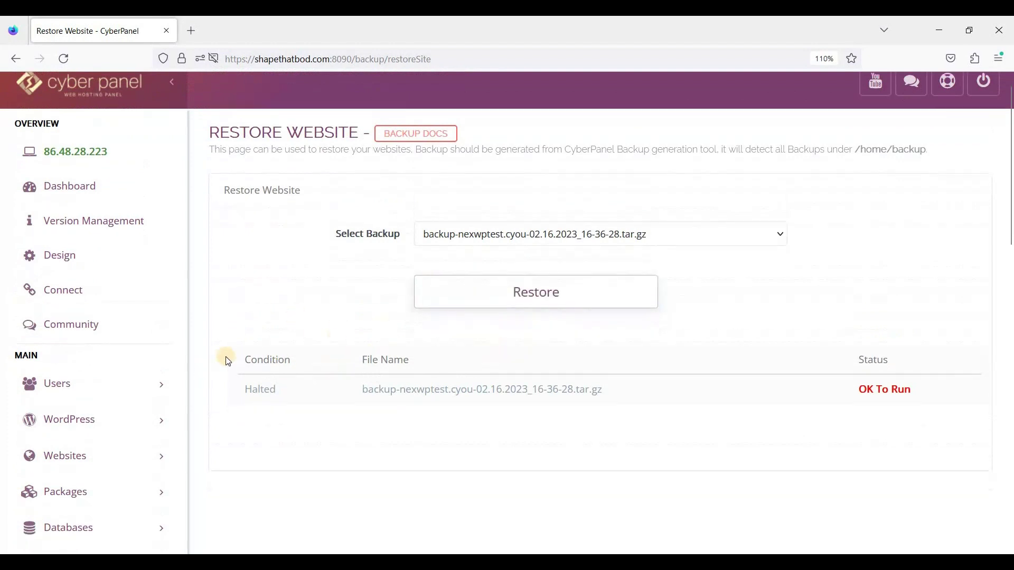
{"action": "scroll", "coordinate": [111, 390], "scroll_direction": "down", "scroll_amount": 4}
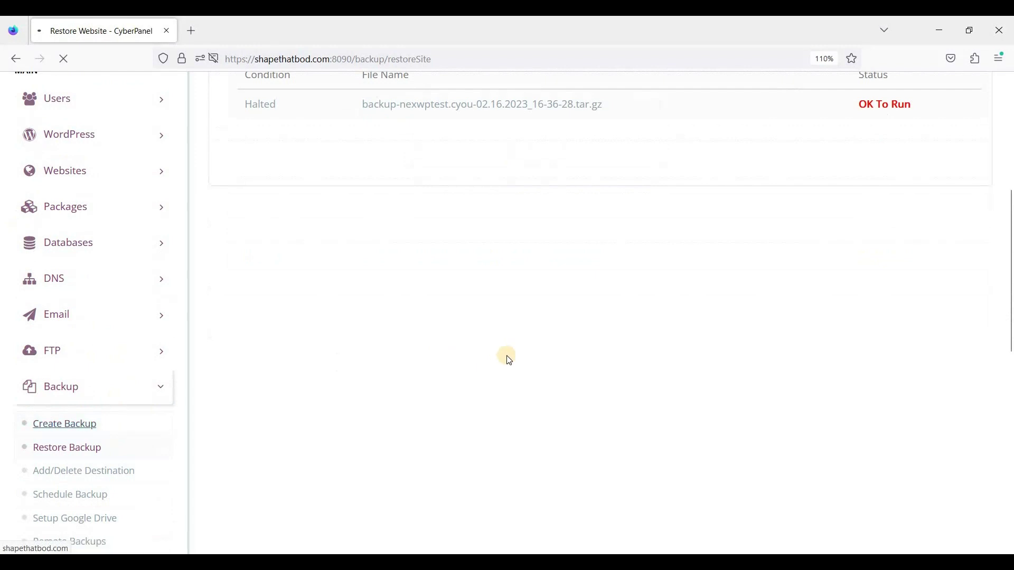
Create a new backup of nexwptest.cyou with Home as the destination
{"action": "left_click", "coordinate": [464, 251]}
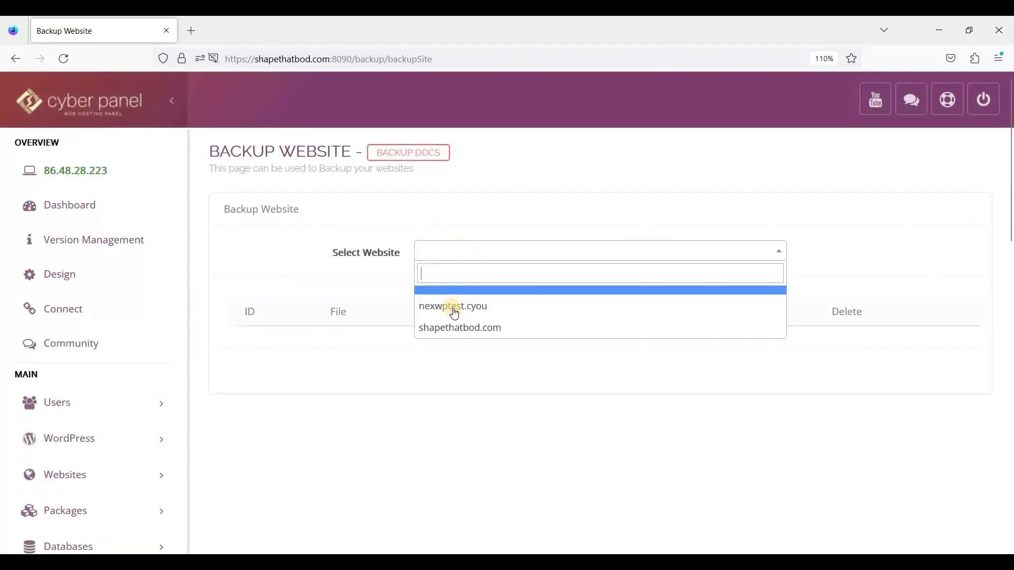
{"action": "left_click", "coordinate": [478, 309]}
{"action": "left_click", "coordinate": [465, 303]}
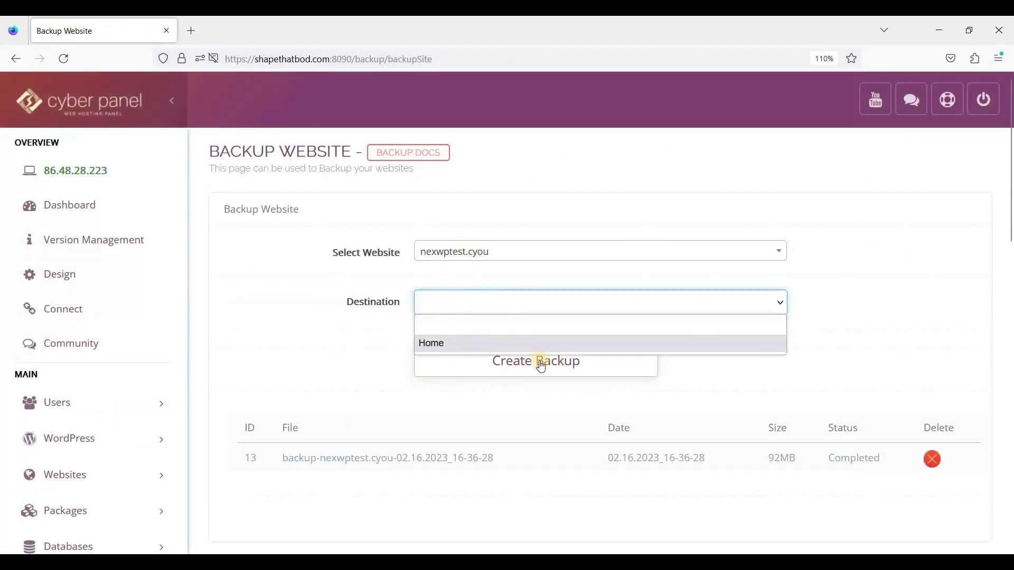
{"action": "left_click", "coordinate": [528, 343]}
{"action": "left_click", "coordinate": [540, 360]}
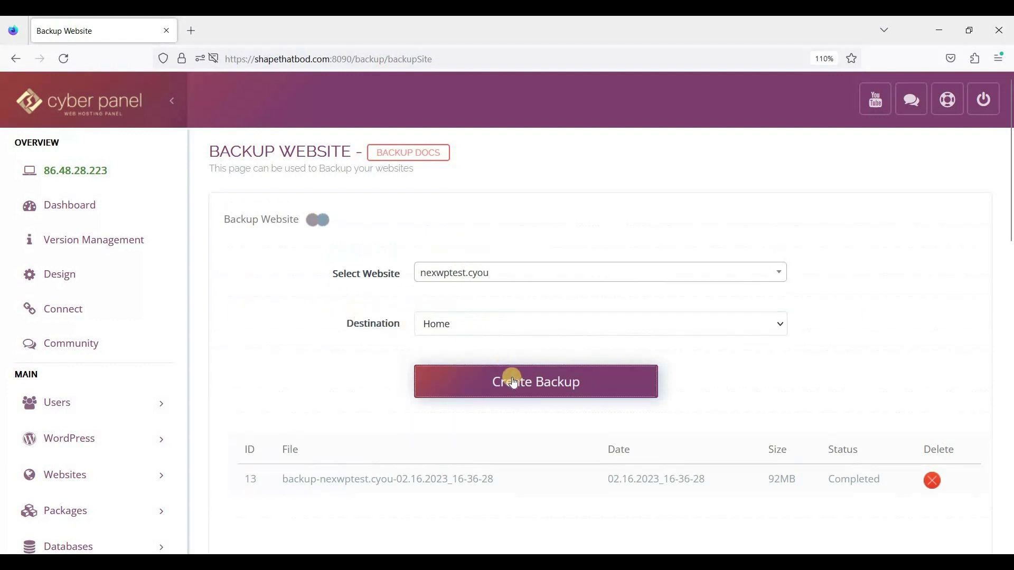
Wait for the 02.16.2023_16-52-39 backup to complete and select its full file name
{"action": "scroll", "coordinate": [481, 338], "scroll_direction": "down", "scroll_amount": 3}
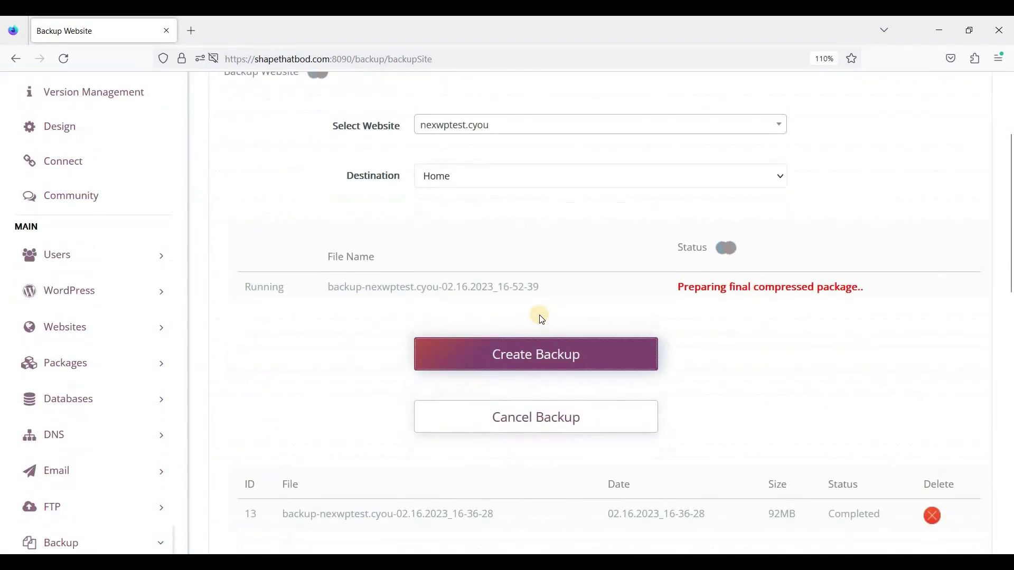
{"action": "scroll", "coordinate": [542, 320], "scroll_direction": "up", "scroll_amount": 3}
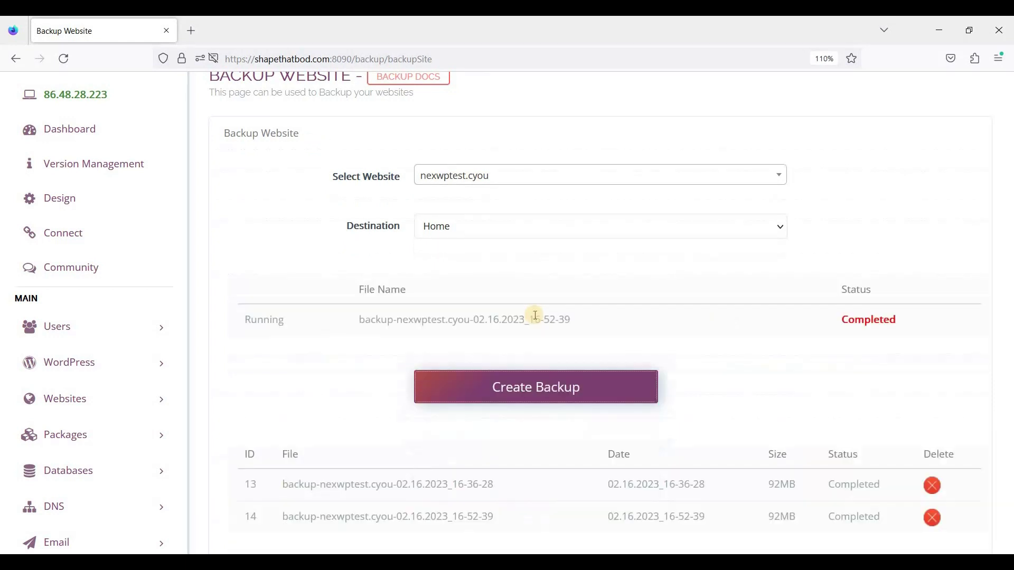
{"action": "scroll", "coordinate": [484, 319], "scroll_direction": "down", "scroll_amount": 2}
{"action": "scroll", "coordinate": [484, 320], "scroll_direction": "up", "scroll_amount": 2}
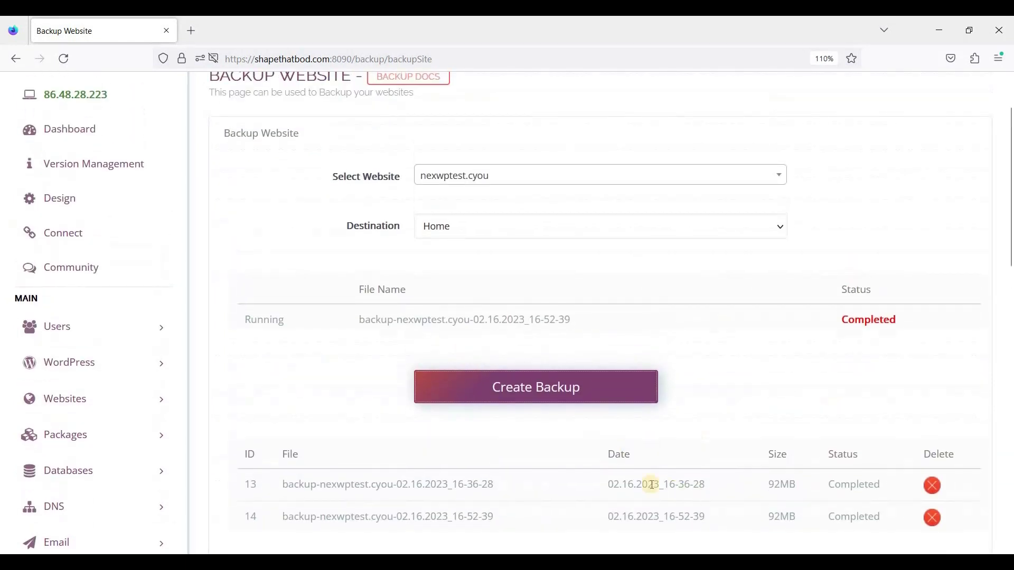
{"action": "triple_click", "coordinate": [487, 517]}
{"action": "left_click", "coordinate": [538, 504]}
{"action": "scroll", "coordinate": [500, 473], "scroll_direction": "down", "scroll_amount": 2}
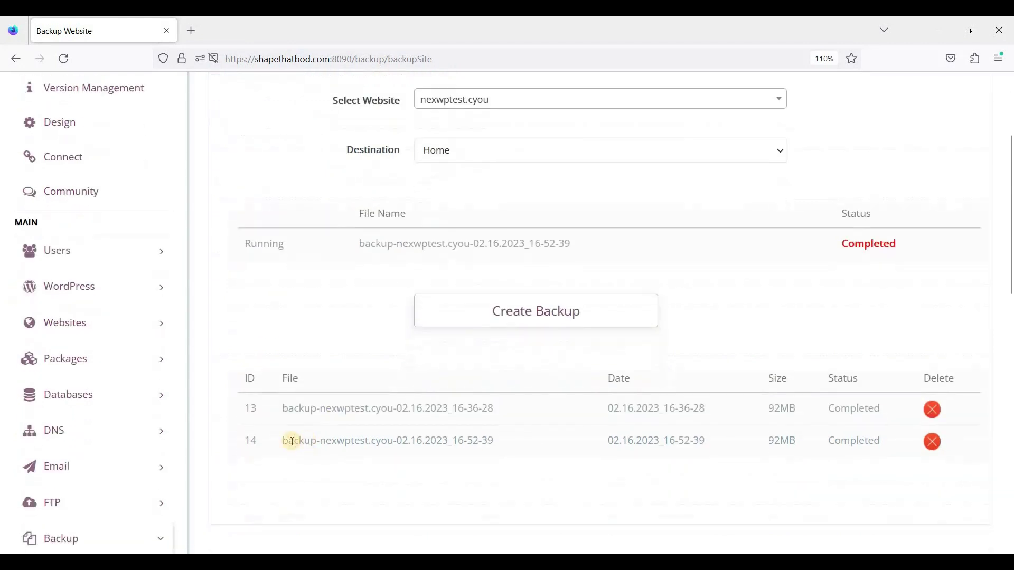
{"action": "triple_click", "coordinate": [516, 448]}
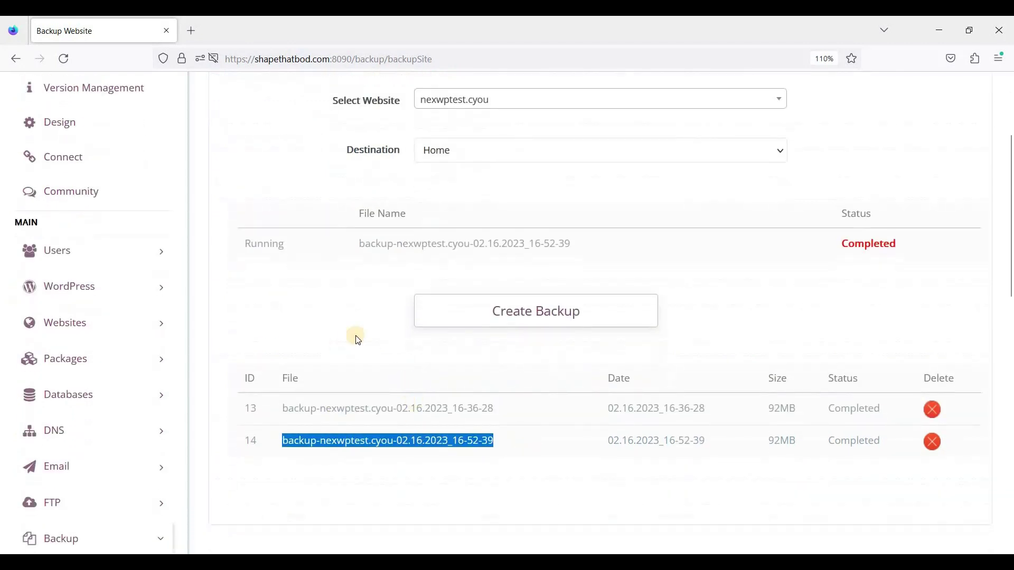
{"action": "scroll", "coordinate": [196, 362], "scroll_direction": "up", "scroll_amount": 2}
{"action": "scroll", "coordinate": [165, 418], "scroll_direction": "down", "scroll_amount": 2}
{"action": "scroll", "coordinate": [149, 460], "scroll_direction": "down", "scroll_amount": 1}
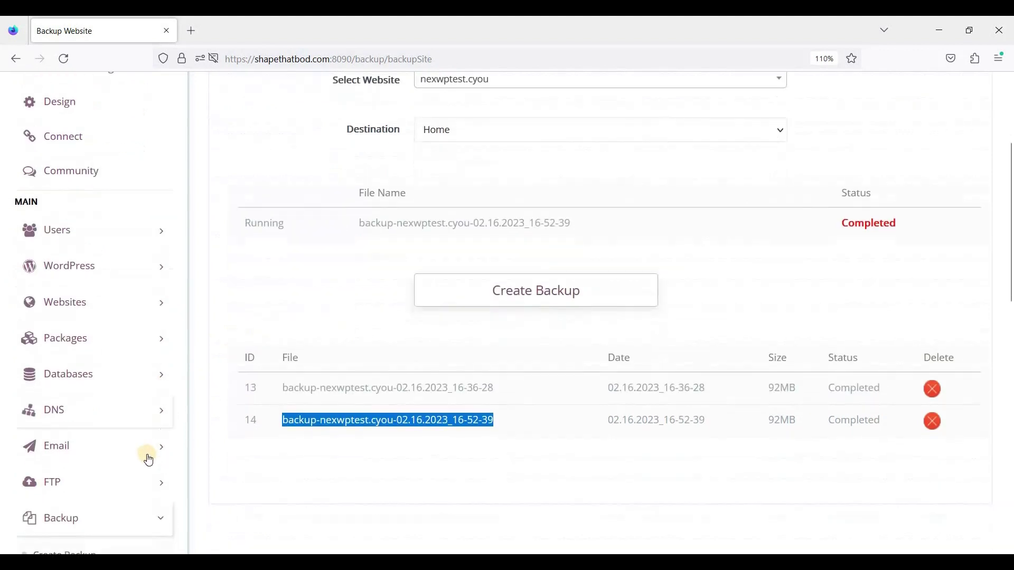
{"action": "scroll", "coordinate": [127, 455], "scroll_direction": "down", "scroll_amount": 2}
{"action": "scroll", "coordinate": [101, 451], "scroll_direction": "down", "scroll_amount": 2}
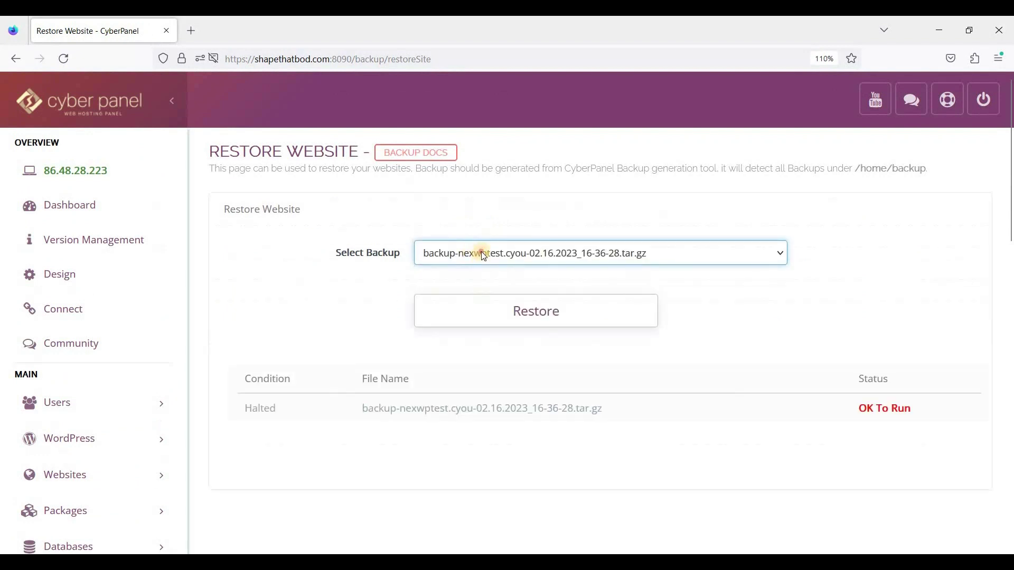
Check the Select Backup list several times; it offers only the 16-36-28 archive
{"action": "left_click", "coordinate": [483, 255]}
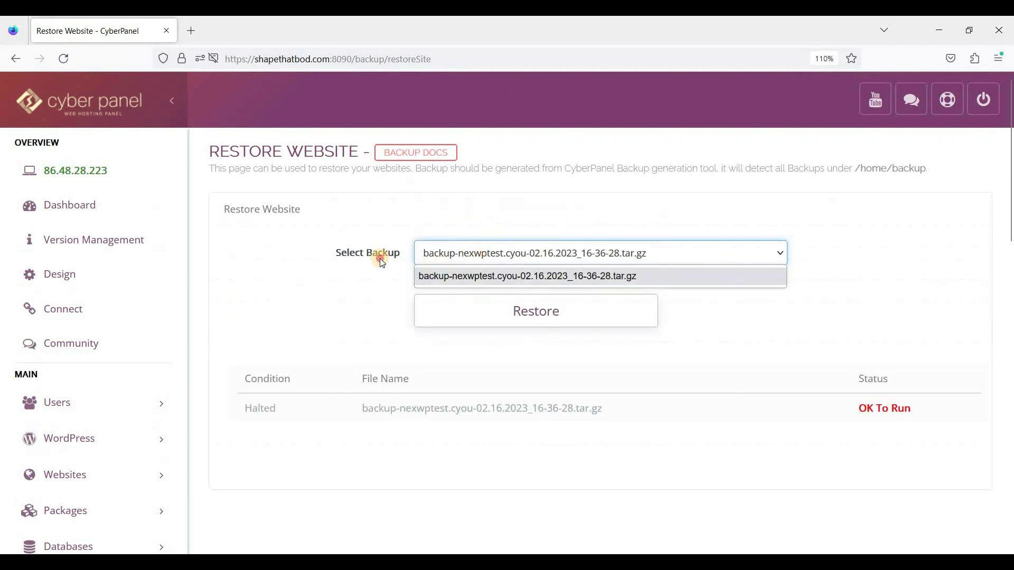
{"action": "left_click", "coordinate": [382, 263]}
{"action": "left_click", "coordinate": [477, 259]}
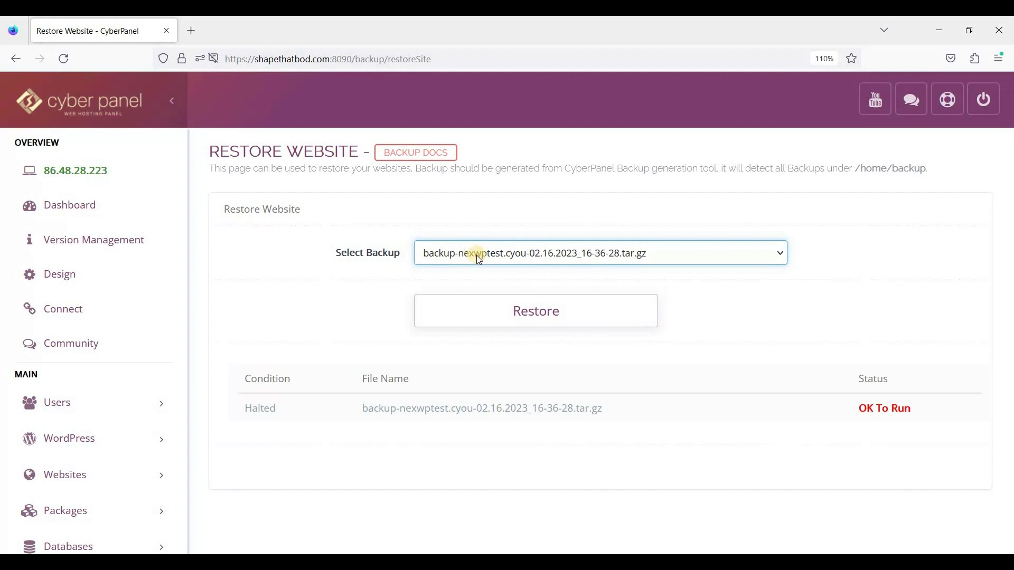
{"action": "left_click", "coordinate": [479, 259]}
{"action": "left_click", "coordinate": [480, 259]}
{"action": "left_click", "coordinate": [480, 260]}
{"action": "left_click", "coordinate": [483, 258]}
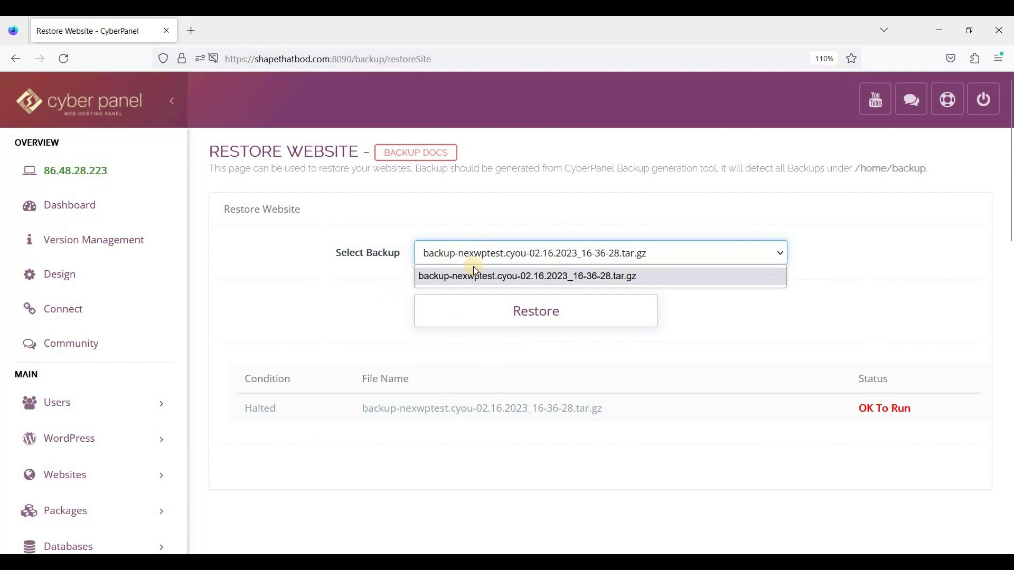
{"action": "left_click", "coordinate": [470, 252]}
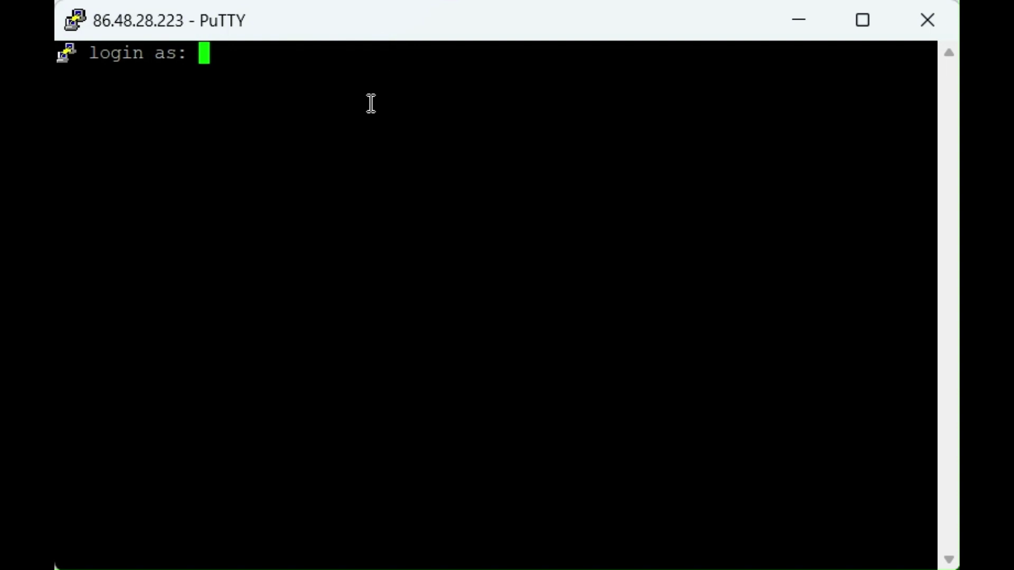
Enter root as the login name and submit the password
{"action": "type", "text": "ro"}
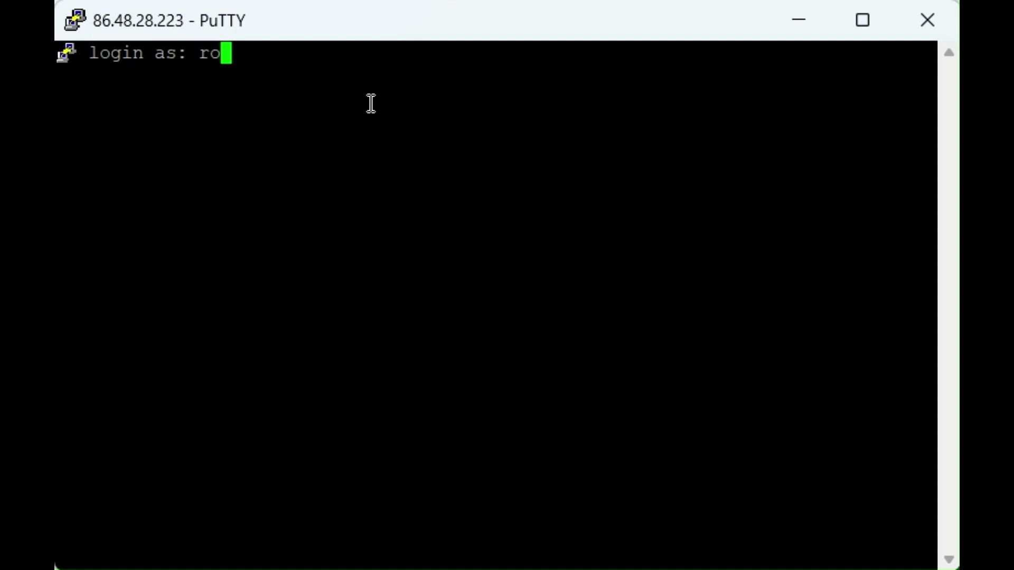
{"action": "type", "text": "ot"}
{"action": "key", "text": "Return"}
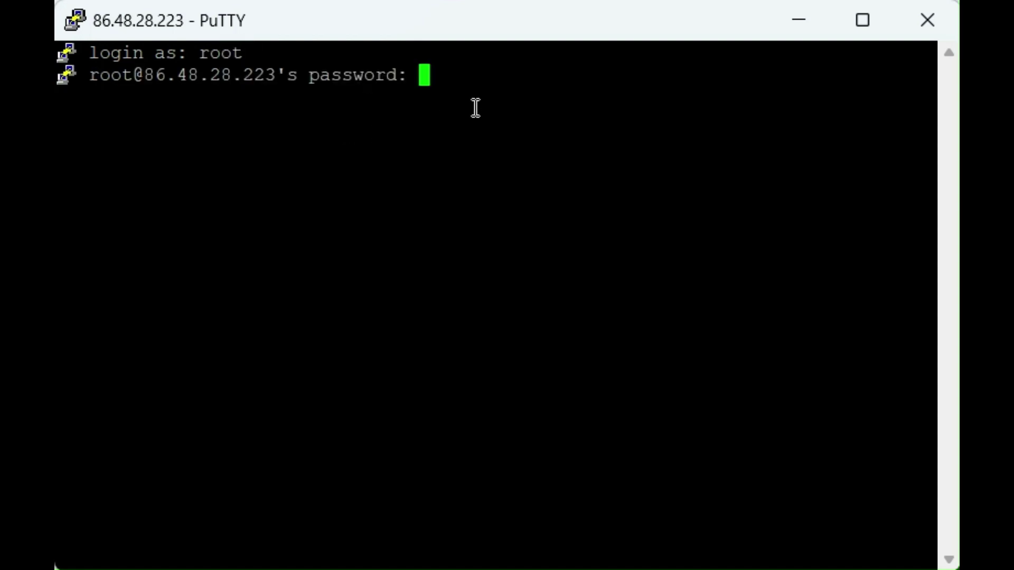
{"action": "key", "text": "Return"}
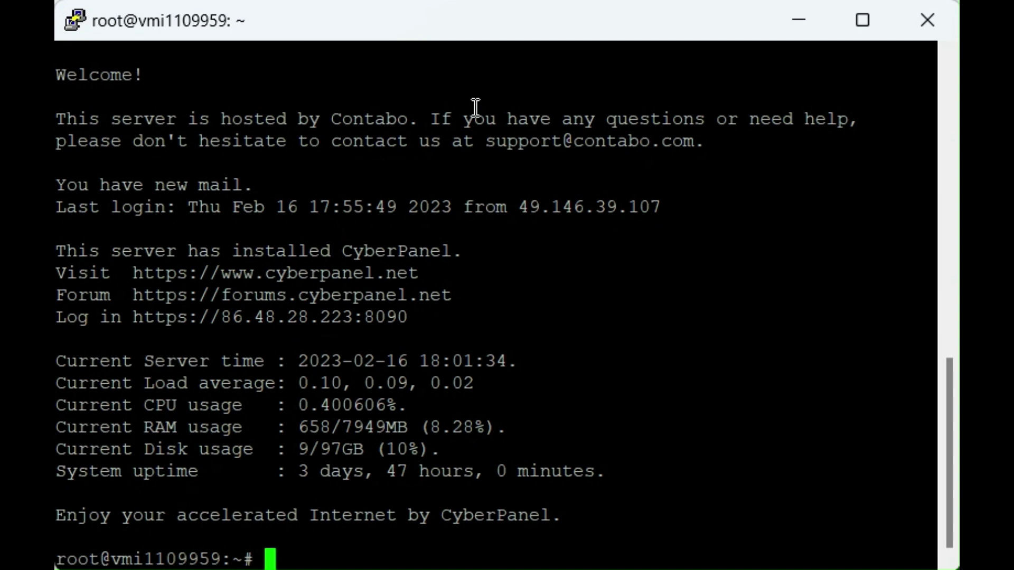
Change directory to /home/nexwptest.cyou/backup
{"action": "type", "text": "cd"}
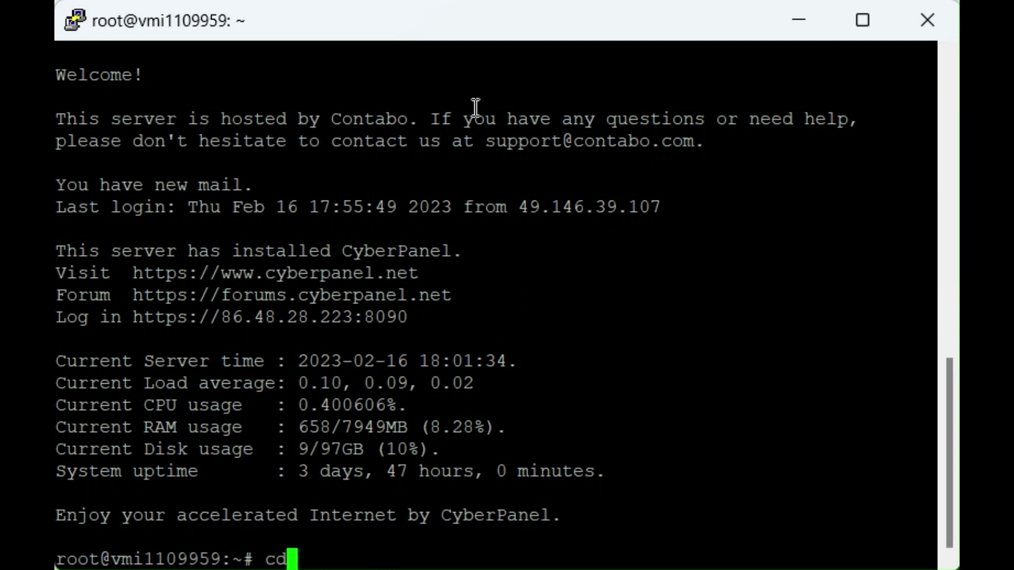
{"action": "type", "text": " /"}
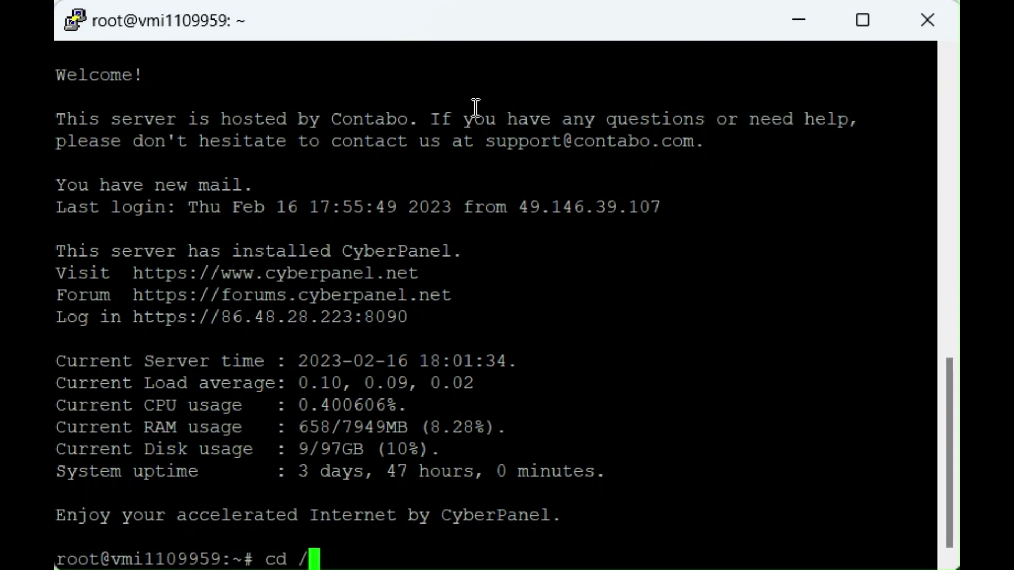
{"action": "type", "text": "home/w"}
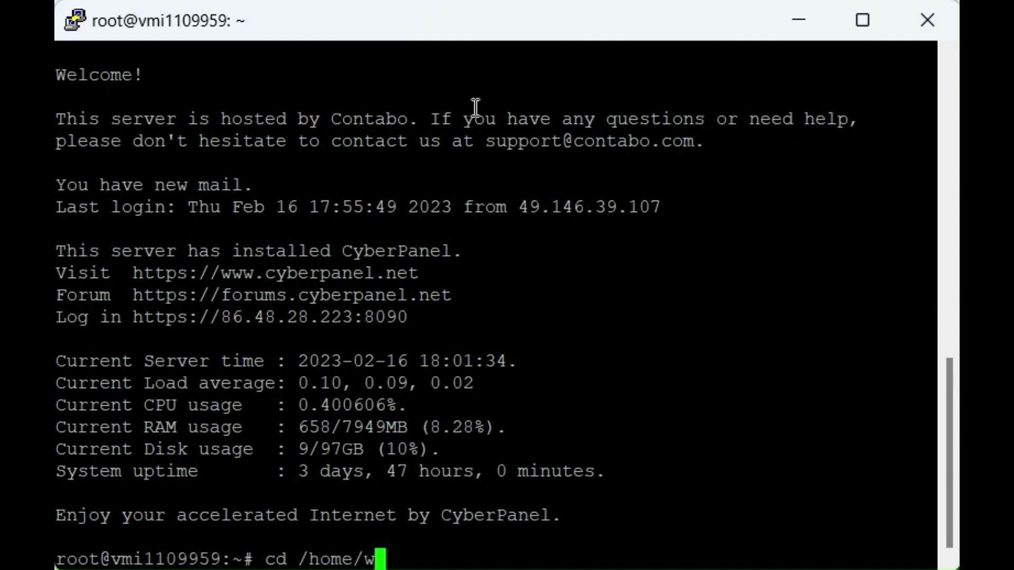
{"action": "key", "text": "BackSpace"}
{"action": "type", "text": "nex"}
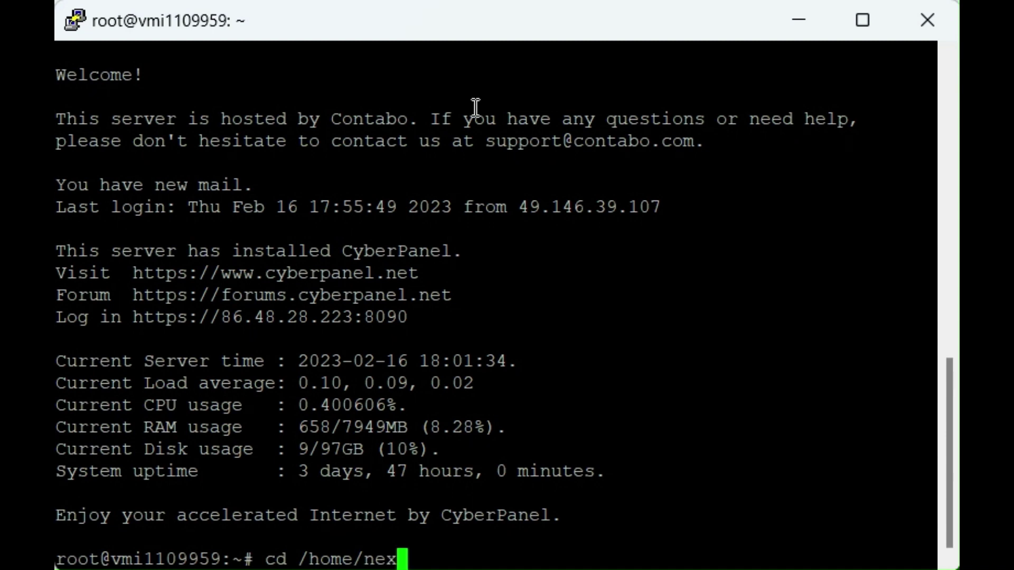
{"action": "type", "text": "wptest.cyou"}
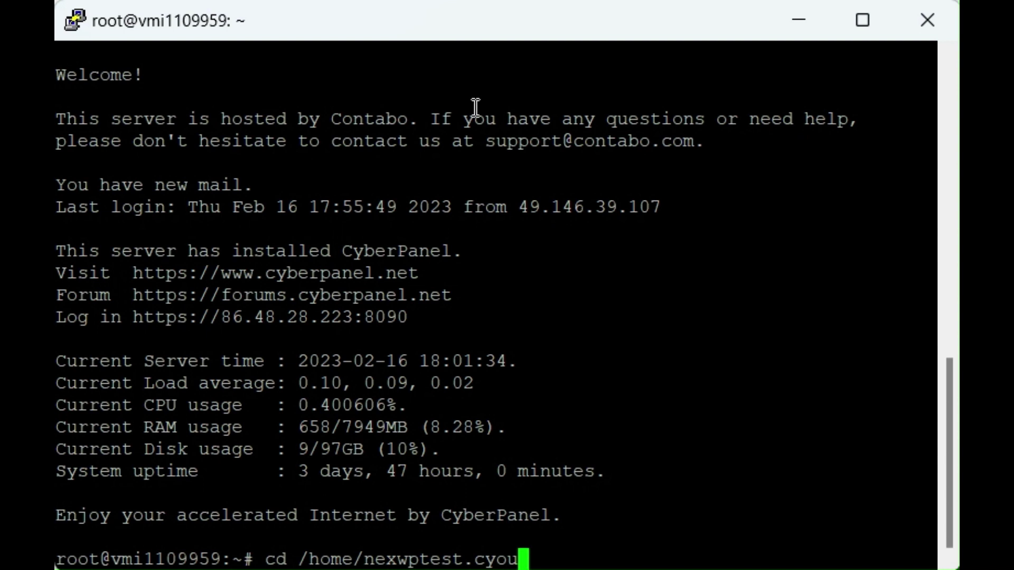
{"action": "type", "text": "/backup"}
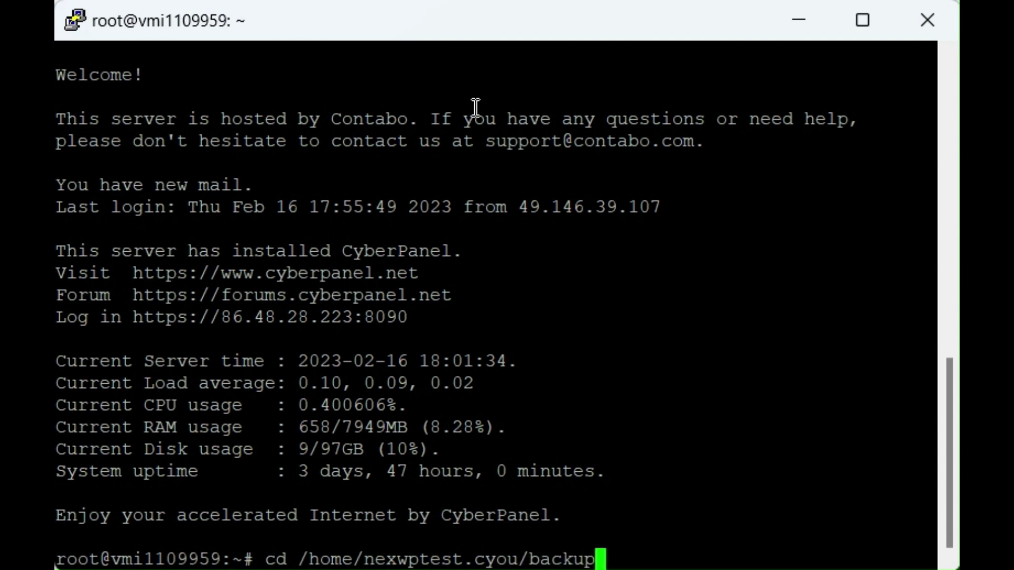
{"action": "key", "text": "Return"}
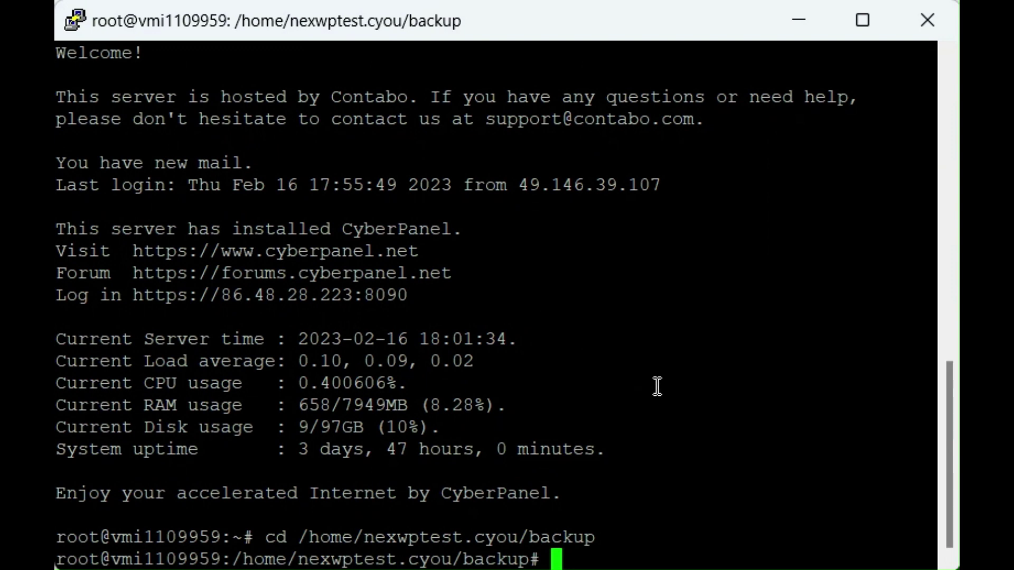
Move the 16-52-39 backup archive into /home/backup with mv, pasting its file name
{"action": "type", "text": "m"}
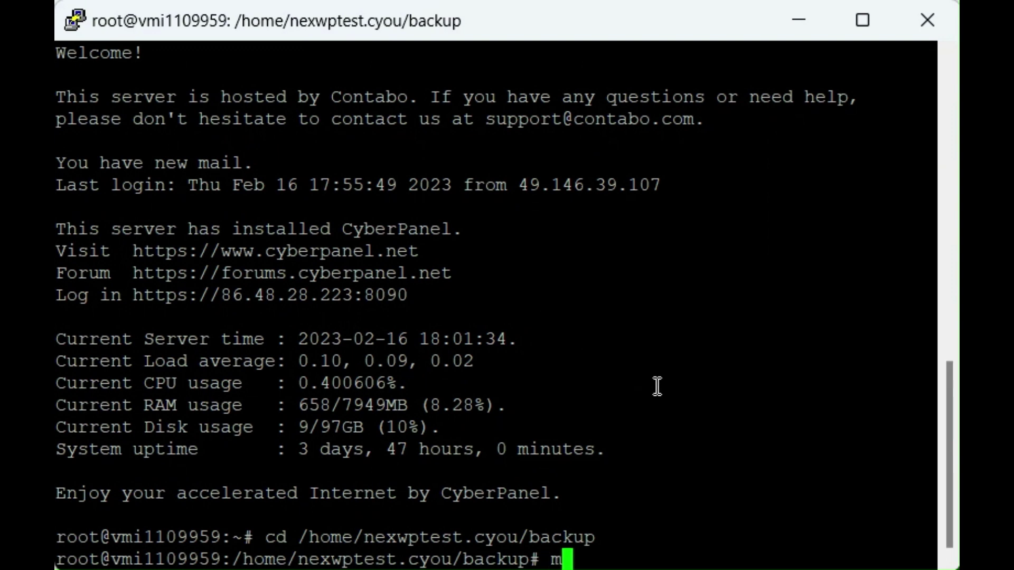
{"action": "type", "text": "v"}
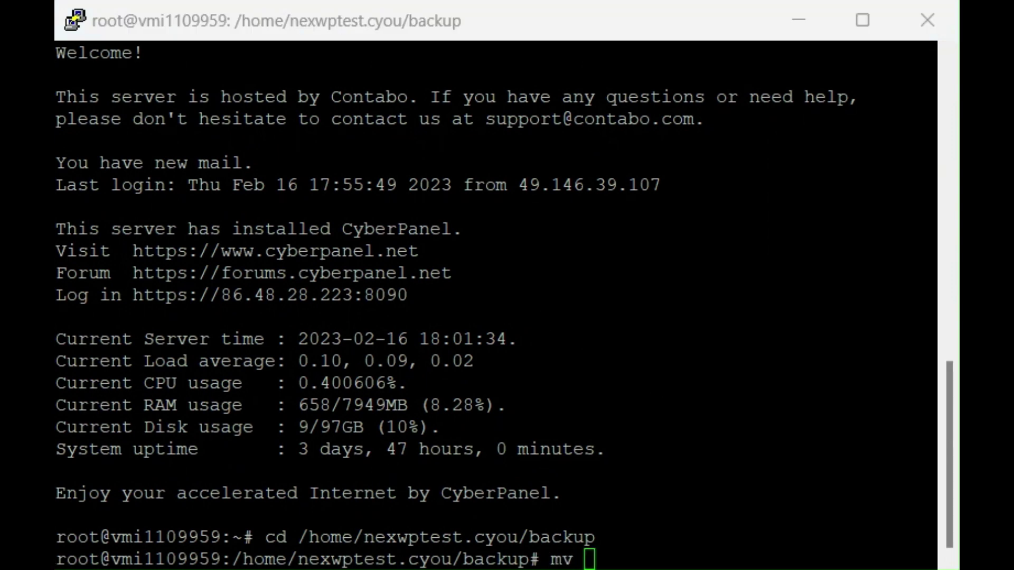
{"action": "right_click", "coordinate": [627, 548]}
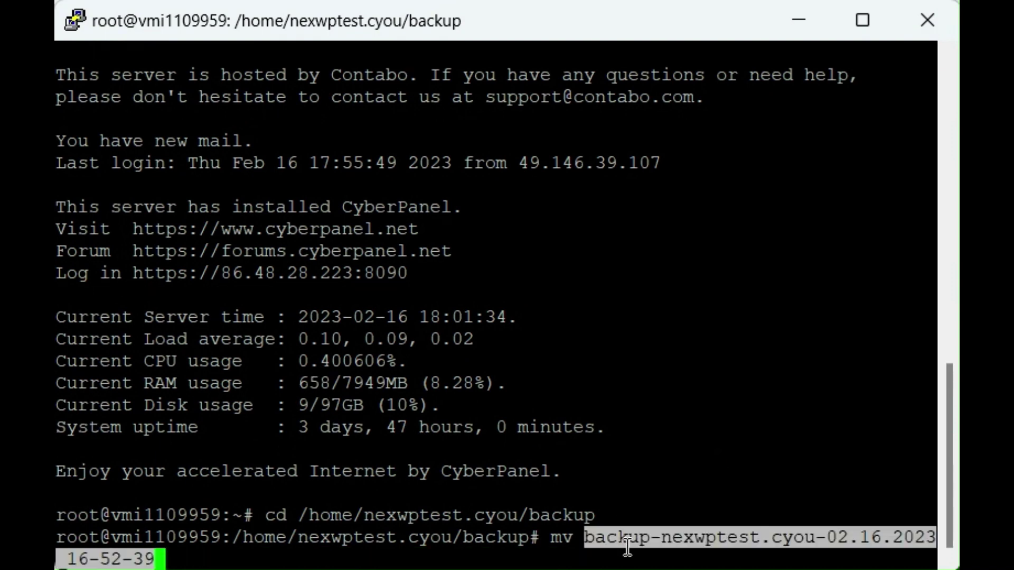
{"action": "type", "text": "."}
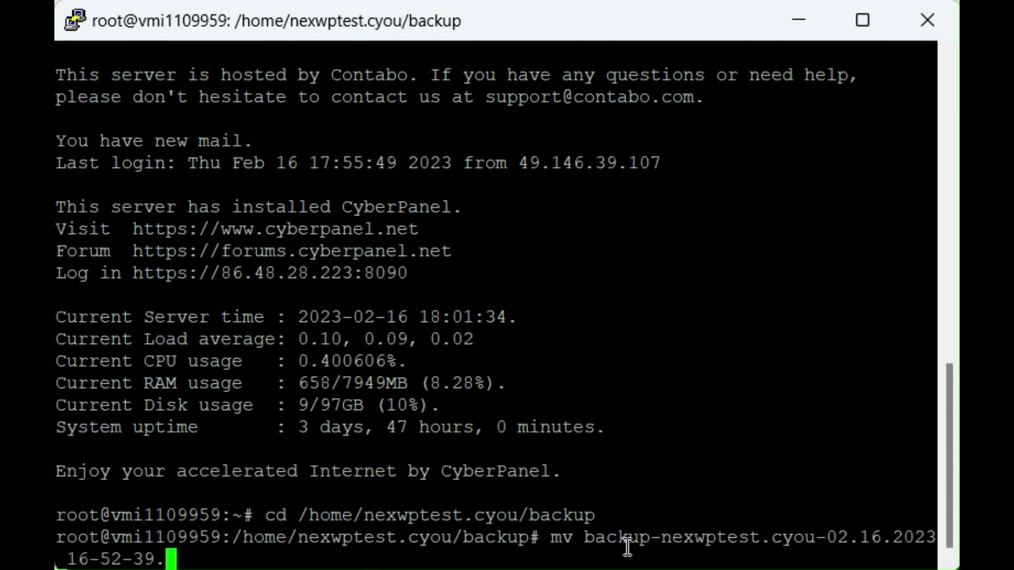
{"action": "type", "text": "tar.g"}
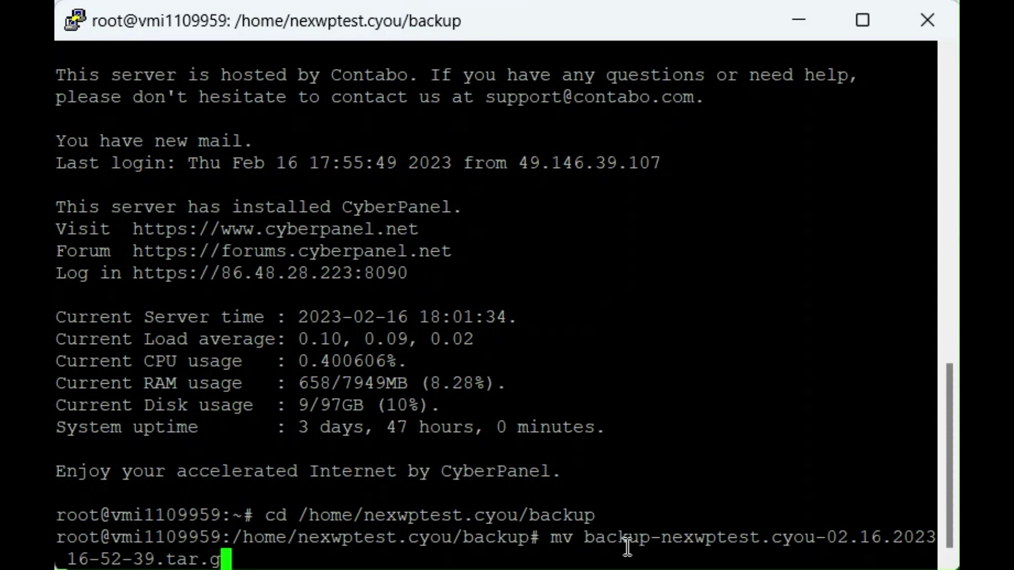
{"action": "type", "text": "x"}
{"action": "type", "text": " /"}
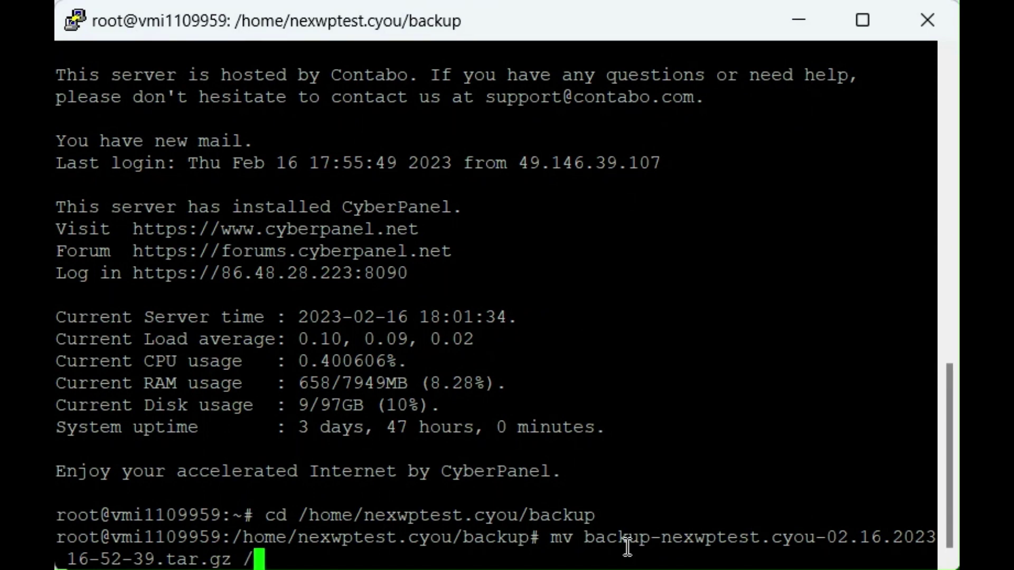
{"action": "type", "text": "home/"}
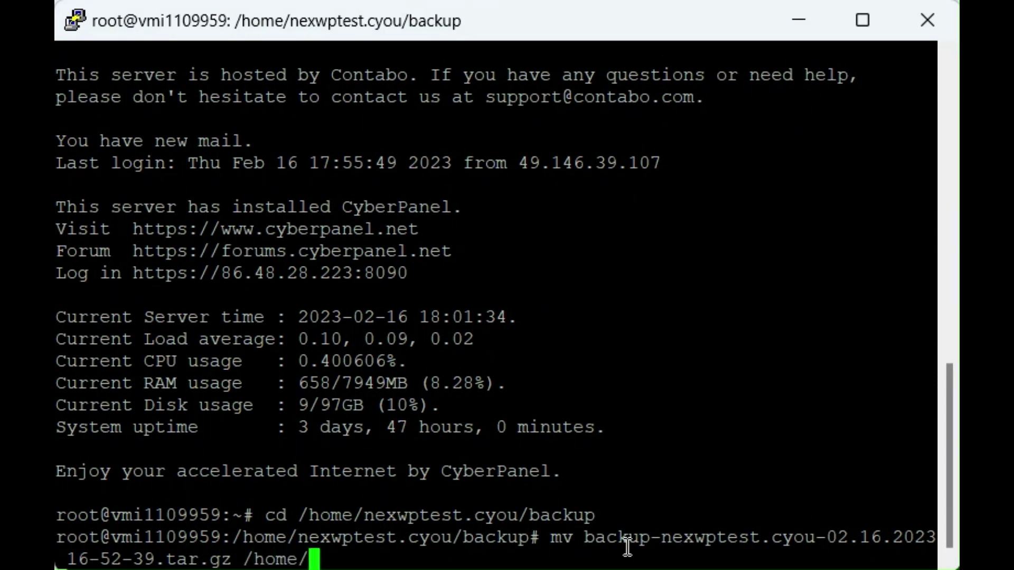
{"action": "type", "text": "backup"}
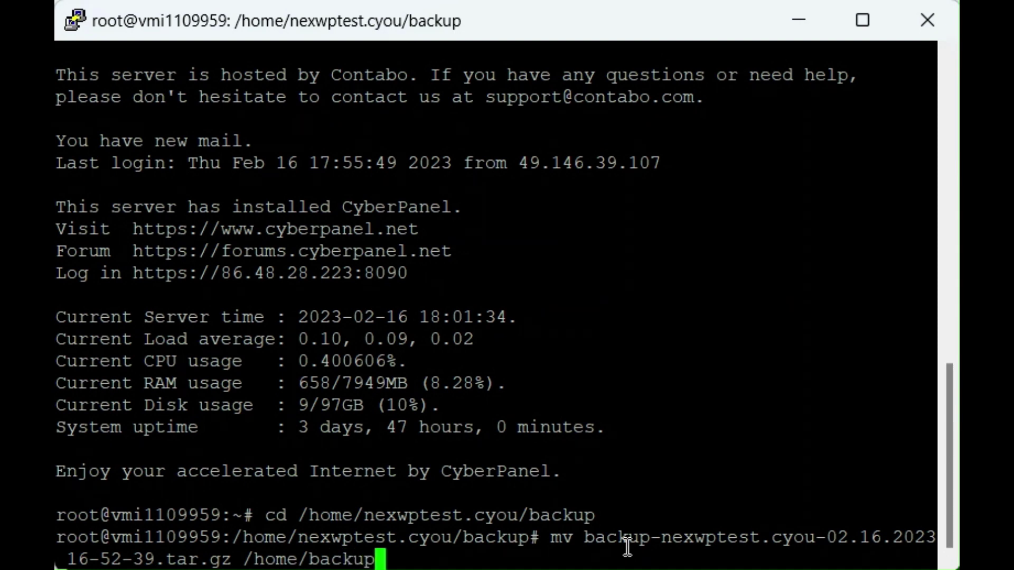
{"action": "key", "text": "Return"}
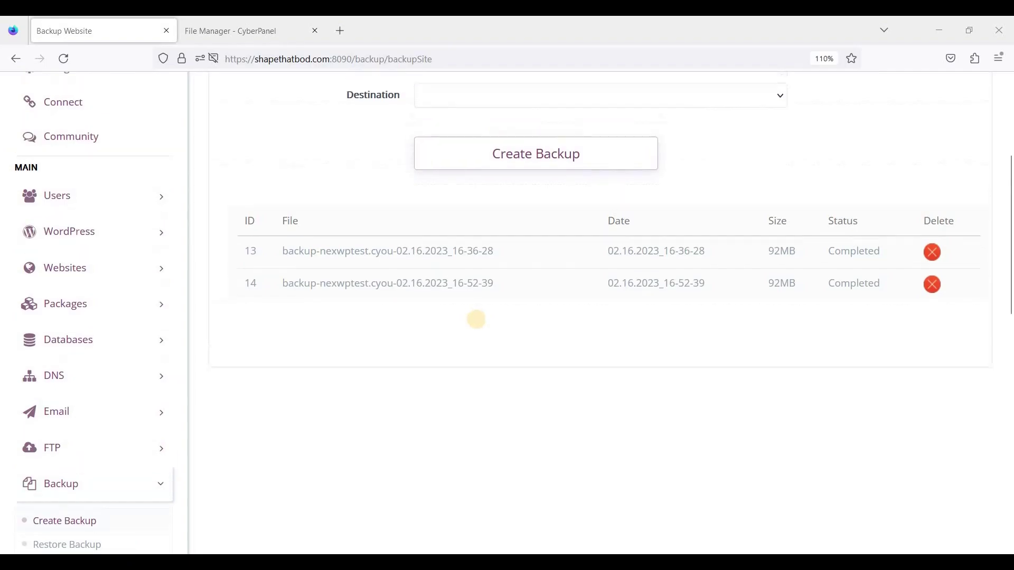
Choose Backup > Restore Backup in the sidebar
{"action": "scroll", "coordinate": [467, 319], "scroll_direction": "up", "scroll_amount": 3}
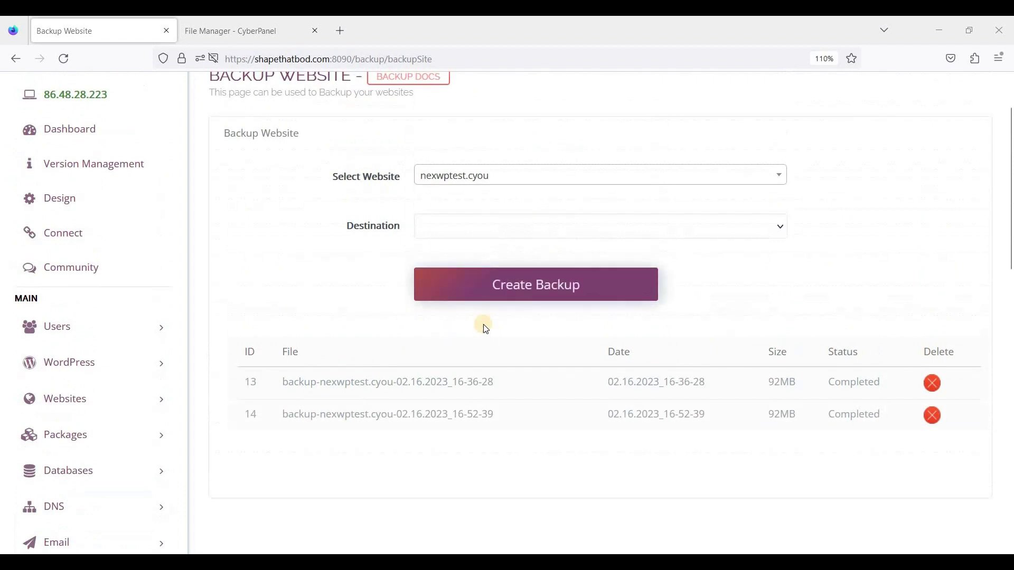
{"action": "scroll", "coordinate": [262, 316], "scroll_direction": "up", "scroll_amount": 2}
{"action": "scroll", "coordinate": [261, 316], "scroll_direction": "down", "scroll_amount": 3}
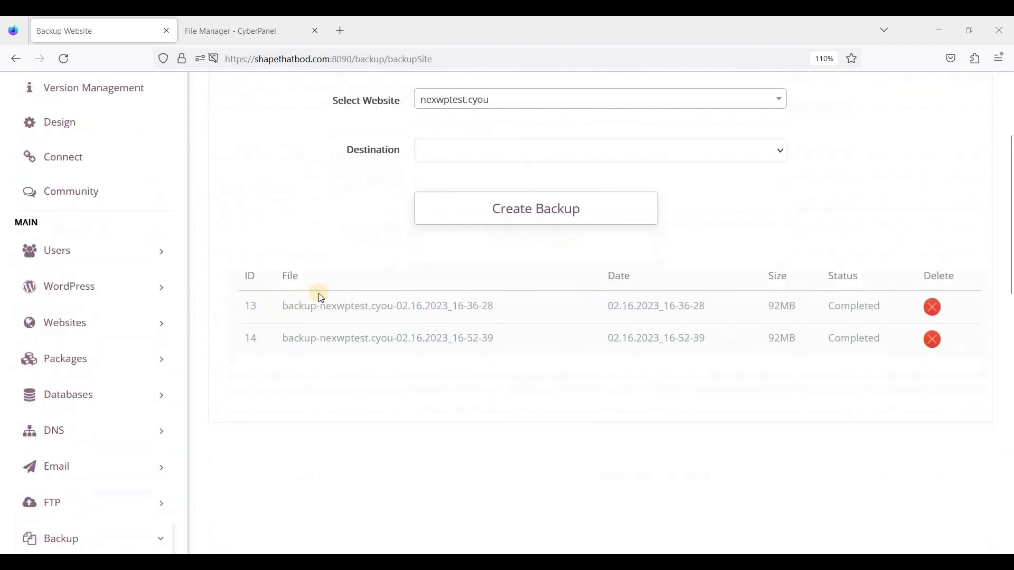
{"action": "scroll", "coordinate": [206, 322], "scroll_direction": "down", "scroll_amount": 3}
{"action": "left_click", "coordinate": [83, 454]}
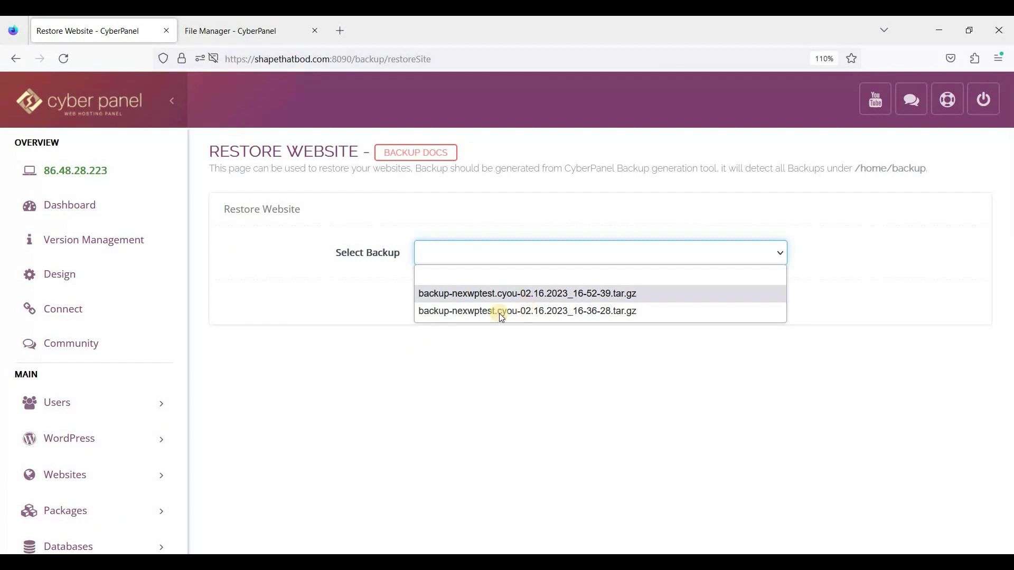
Scroll down the sidebar and reopen the Restore Website page
{"action": "scroll", "coordinate": [180, 327], "scroll_direction": "down", "scroll_amount": 4}
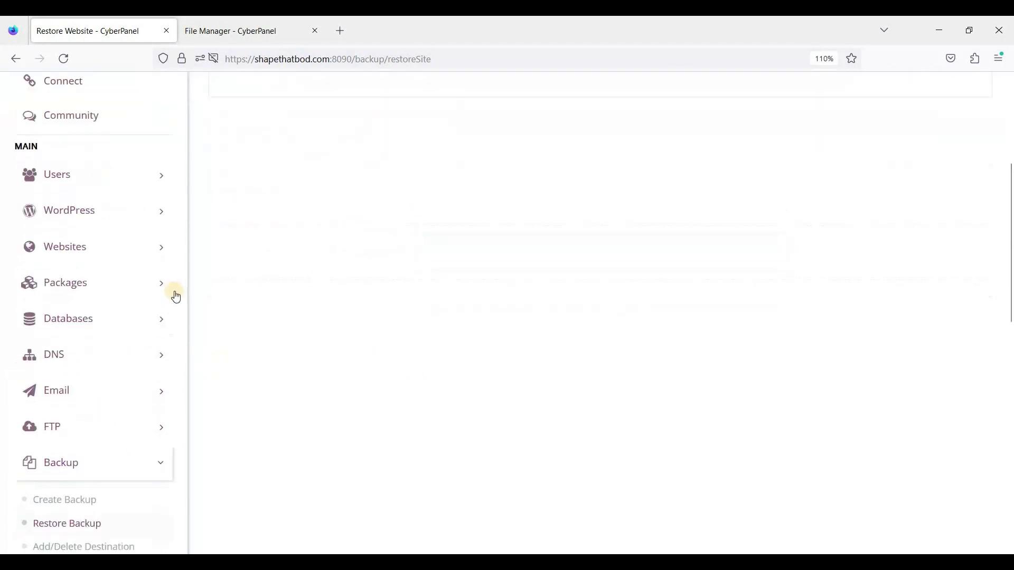
{"action": "scroll", "coordinate": [478, 335], "scroll_direction": "up", "scroll_amount": 3}
{"action": "scroll", "coordinate": [283, 396], "scroll_direction": "up", "scroll_amount": 2}
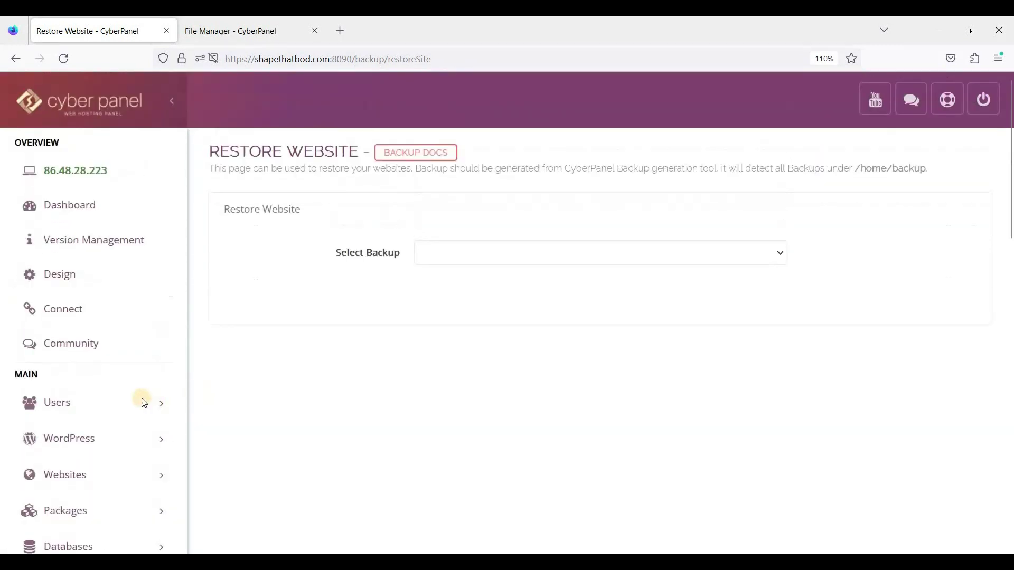
{"action": "scroll", "coordinate": [140, 422], "scroll_direction": "down", "scroll_amount": 3}
{"action": "scroll", "coordinate": [137, 427], "scroll_direction": "down", "scroll_amount": 3}
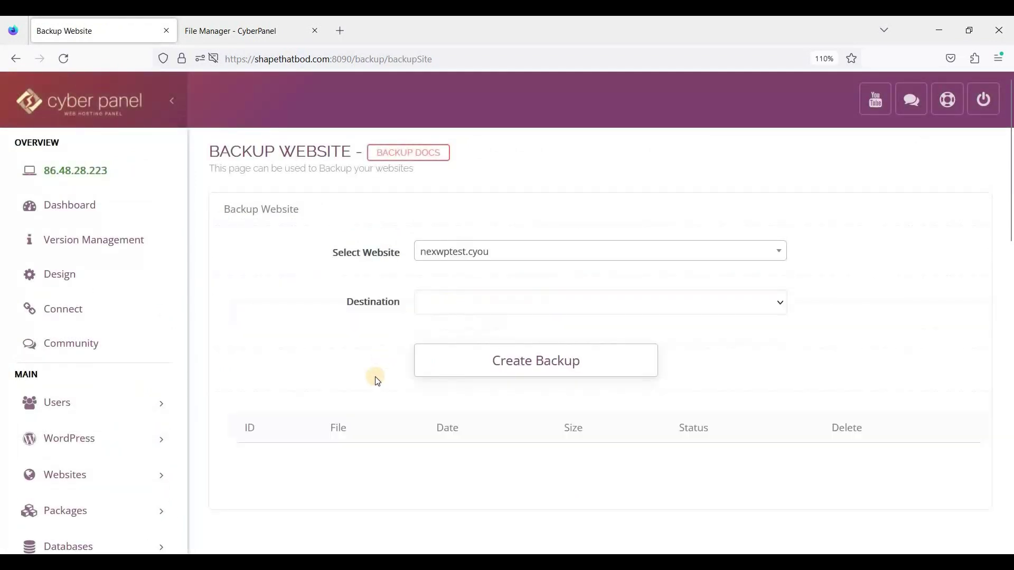
{"action": "scroll", "coordinate": [378, 381], "scroll_direction": "down", "scroll_amount": 2}
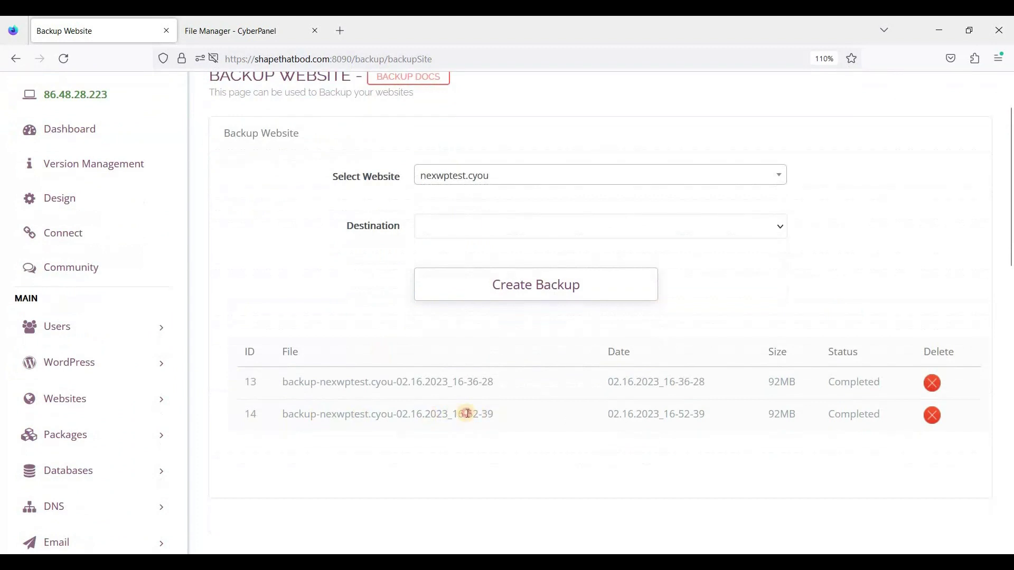
{"action": "scroll", "coordinate": [109, 444], "scroll_direction": "down", "scroll_amount": 2}
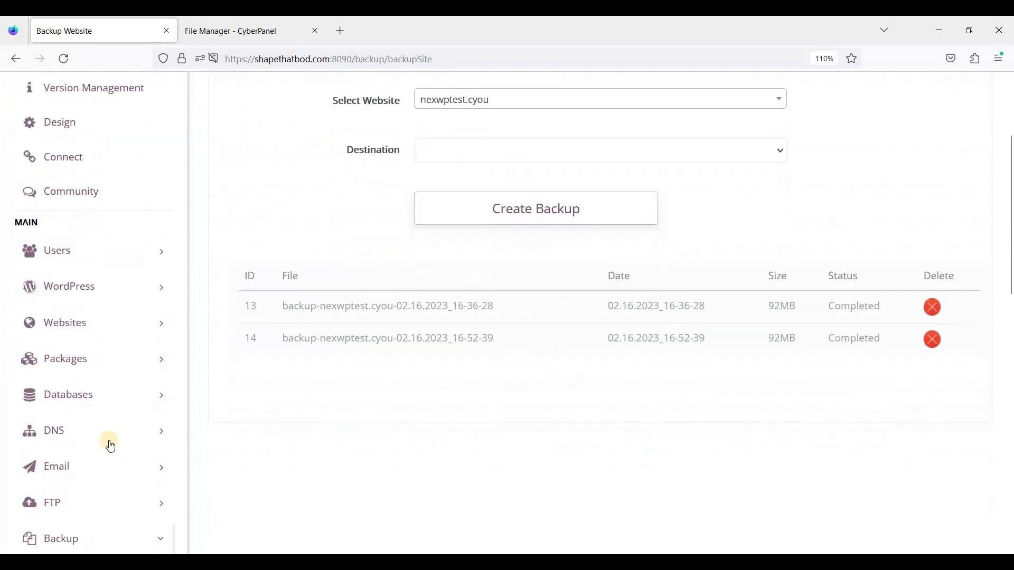
{"action": "scroll", "coordinate": [115, 485], "scroll_direction": "down", "scroll_amount": 1}
{"action": "scroll", "coordinate": [120, 532], "scroll_direction": "down", "scroll_amount": 1}
{"action": "left_click", "coordinate": [125, 523]}
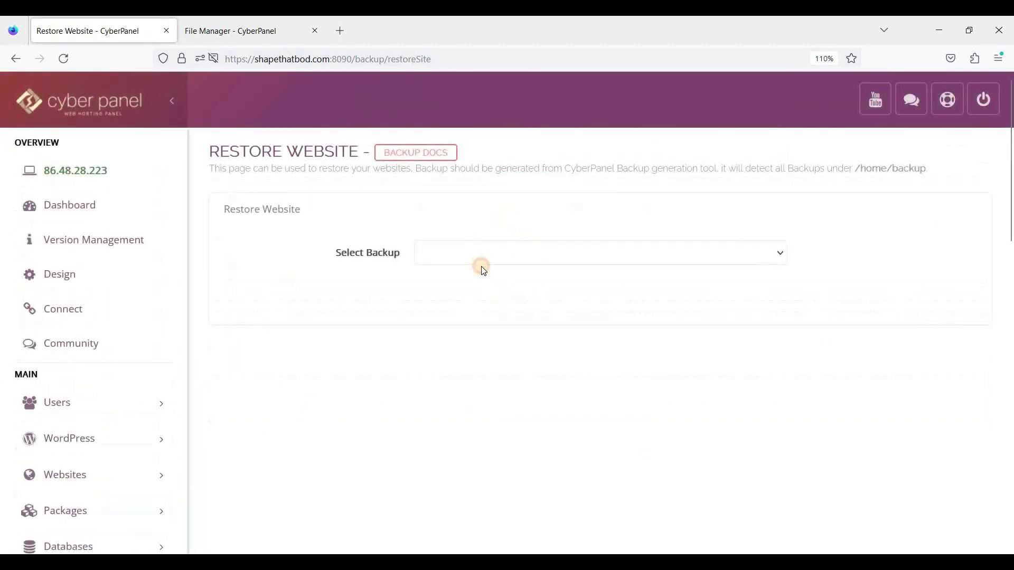
Select the backup-nexwptest.cyou-02.16.2023_16-52-39.tar.gz archive in the Select Backup list
{"action": "left_click", "coordinate": [481, 258]}
{"action": "left_click", "coordinate": [607, 294]}
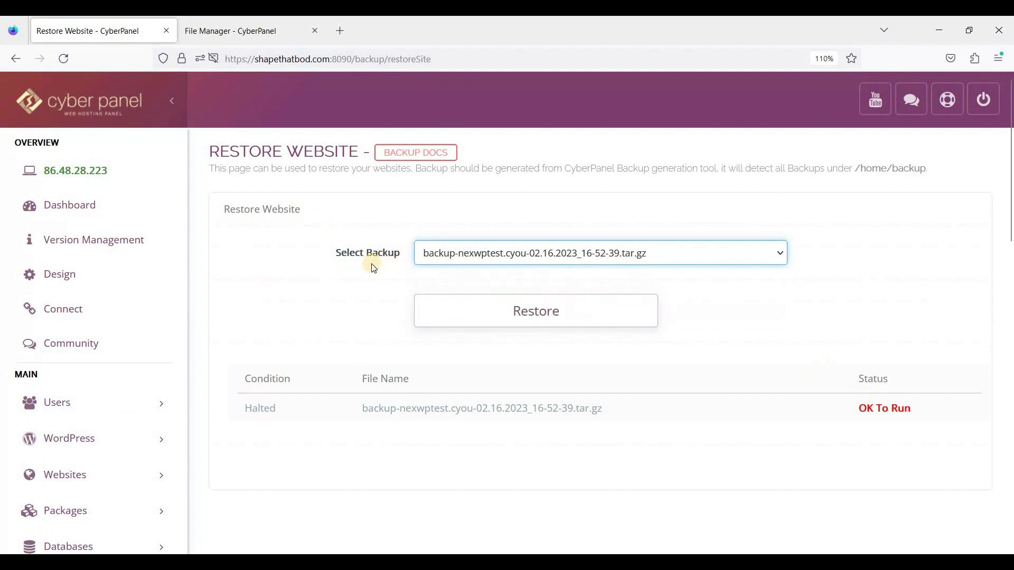
{"action": "scroll", "coordinate": [494, 264], "scroll_direction": "down", "scroll_amount": 1}
{"action": "scroll", "coordinate": [443, 241], "scroll_direction": "up", "scroll_amount": 1}
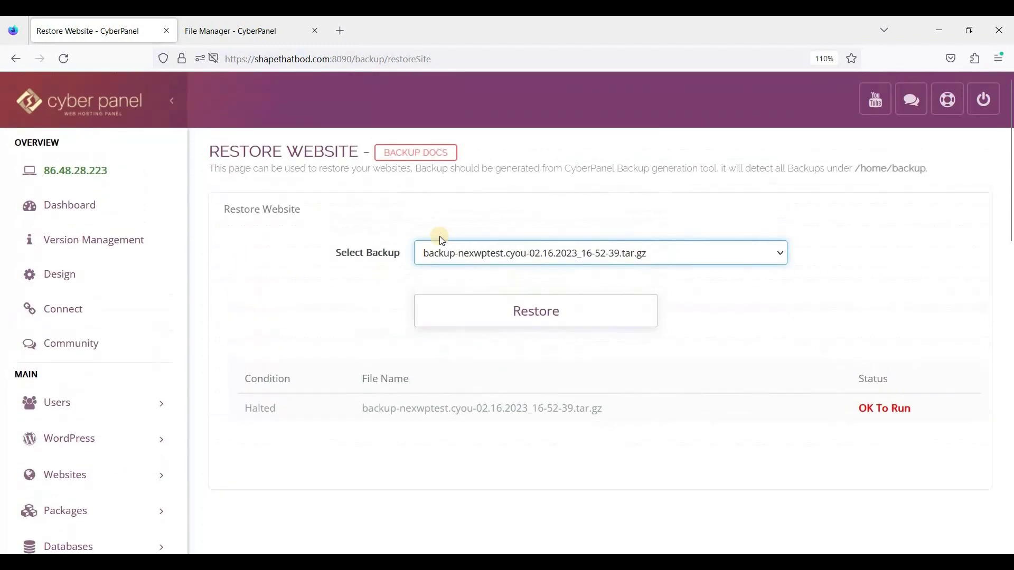
{"action": "left_click", "coordinate": [371, 232]}
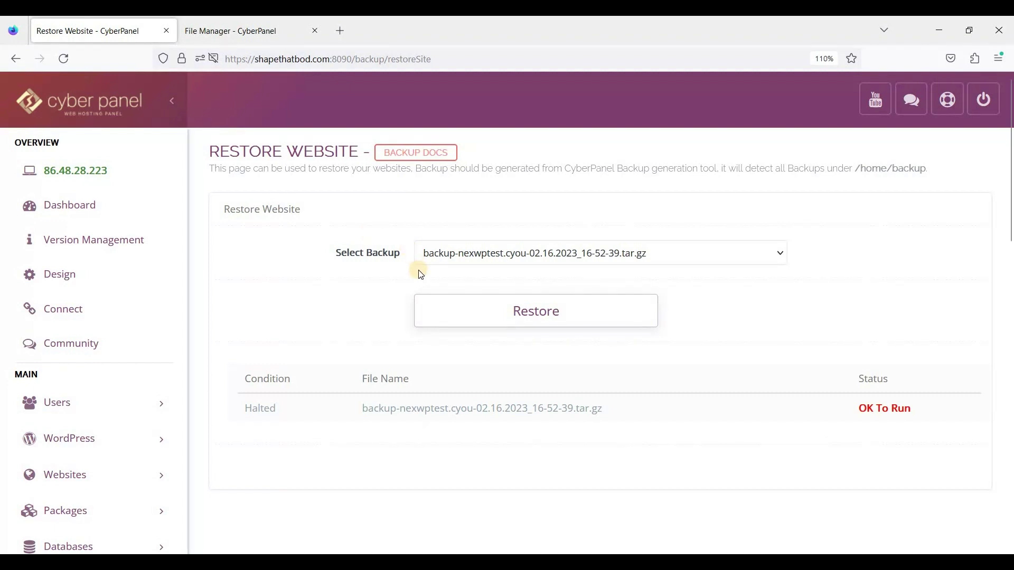
Switch the selected backup to the 16-36-28 archive, then back to 16-52-39
{"action": "left_click", "coordinate": [503, 261]}
{"action": "left_click", "coordinate": [486, 294]}
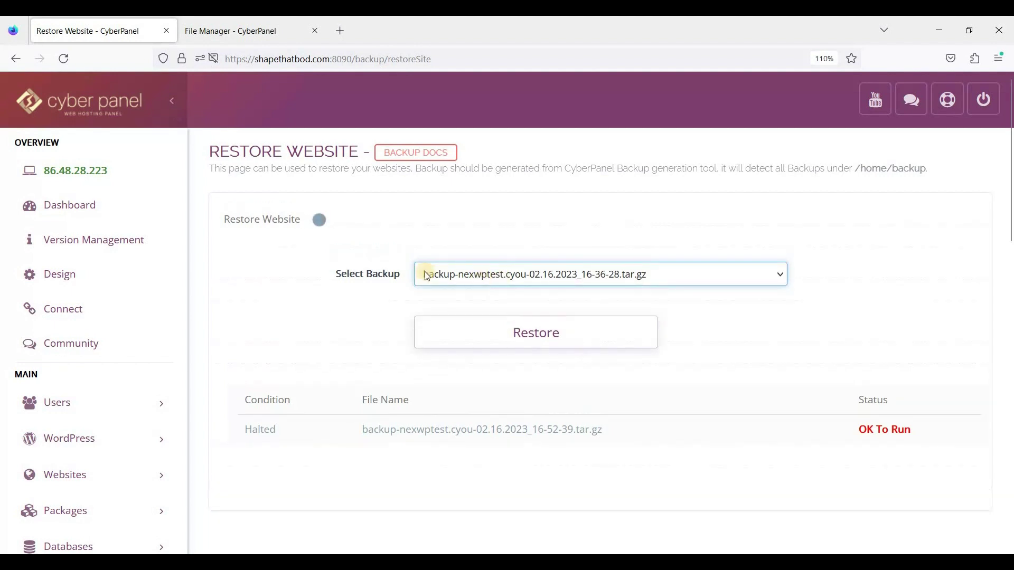
{"action": "left_click", "coordinate": [502, 262]}
{"action": "left_click", "coordinate": [497, 284]}
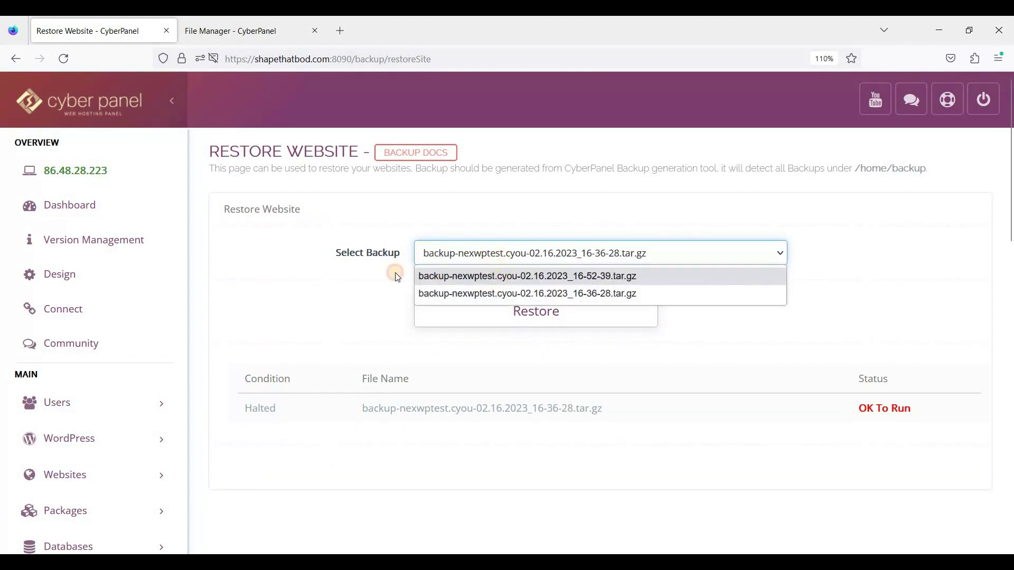